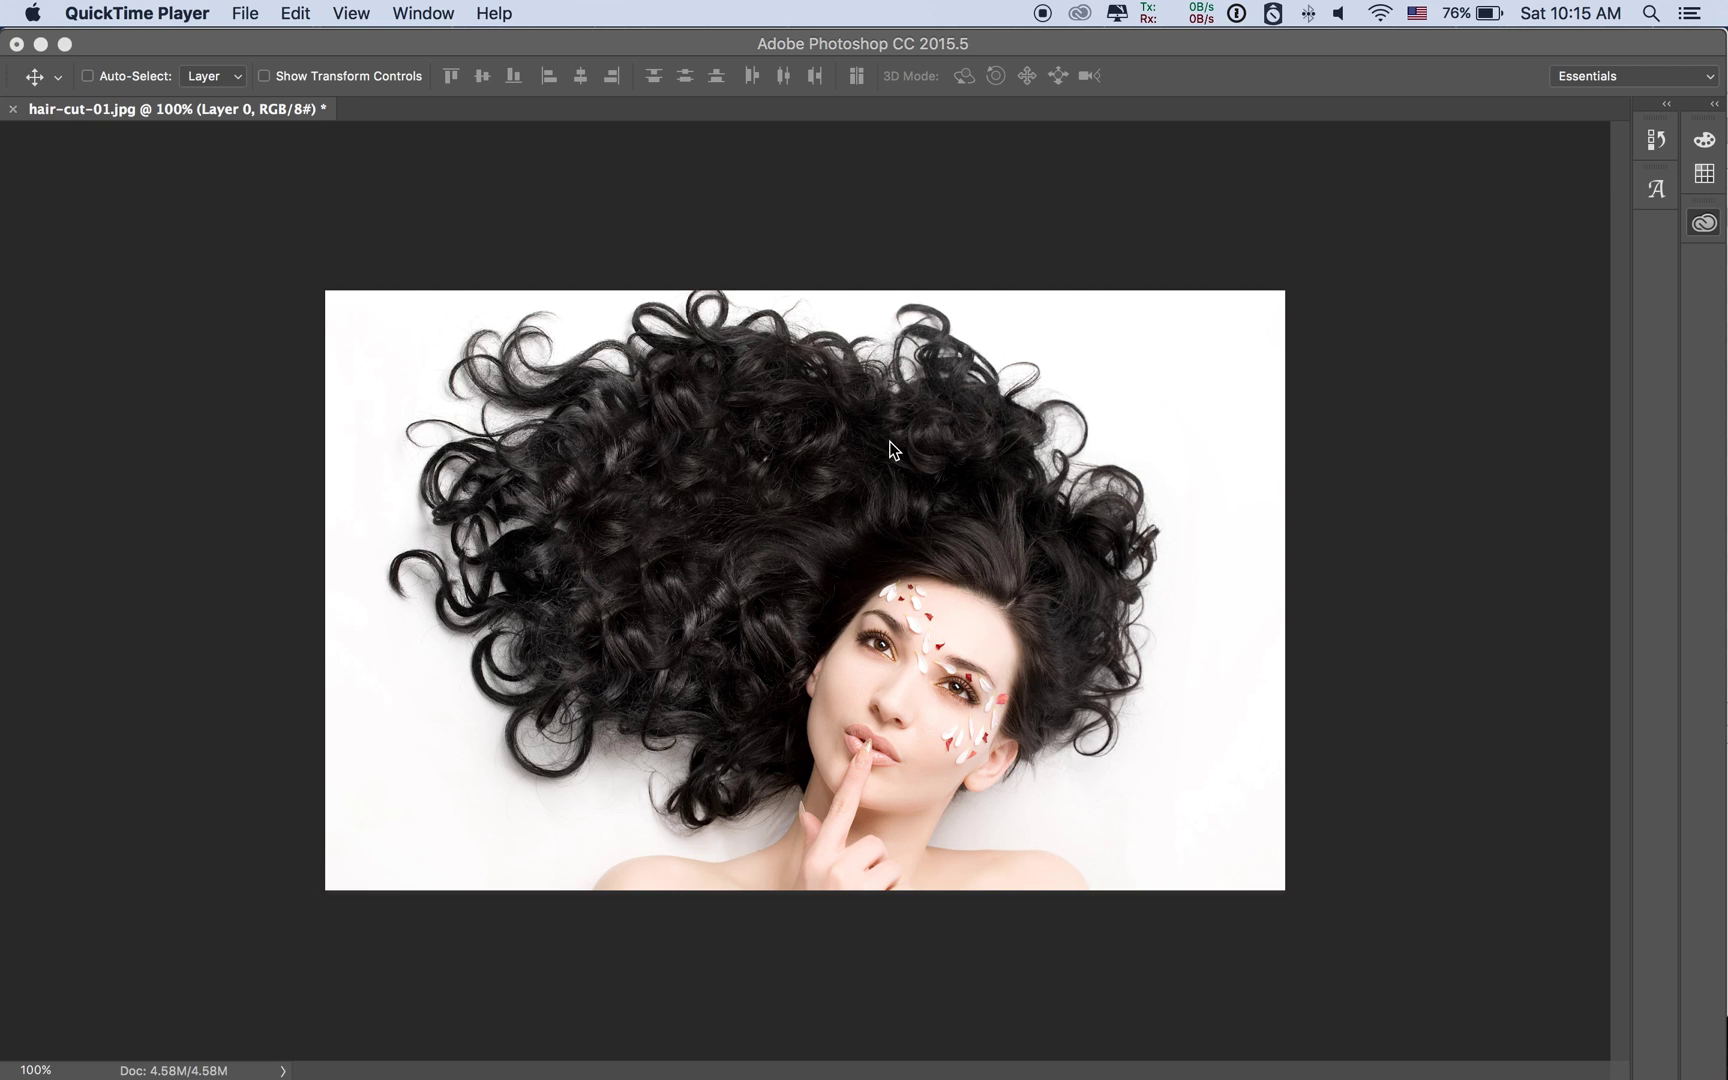
Zoom in and out on the curly hair, then collapse the Libraries panel to show Layer 0.
click(780, 455)
super+click(575, 425)
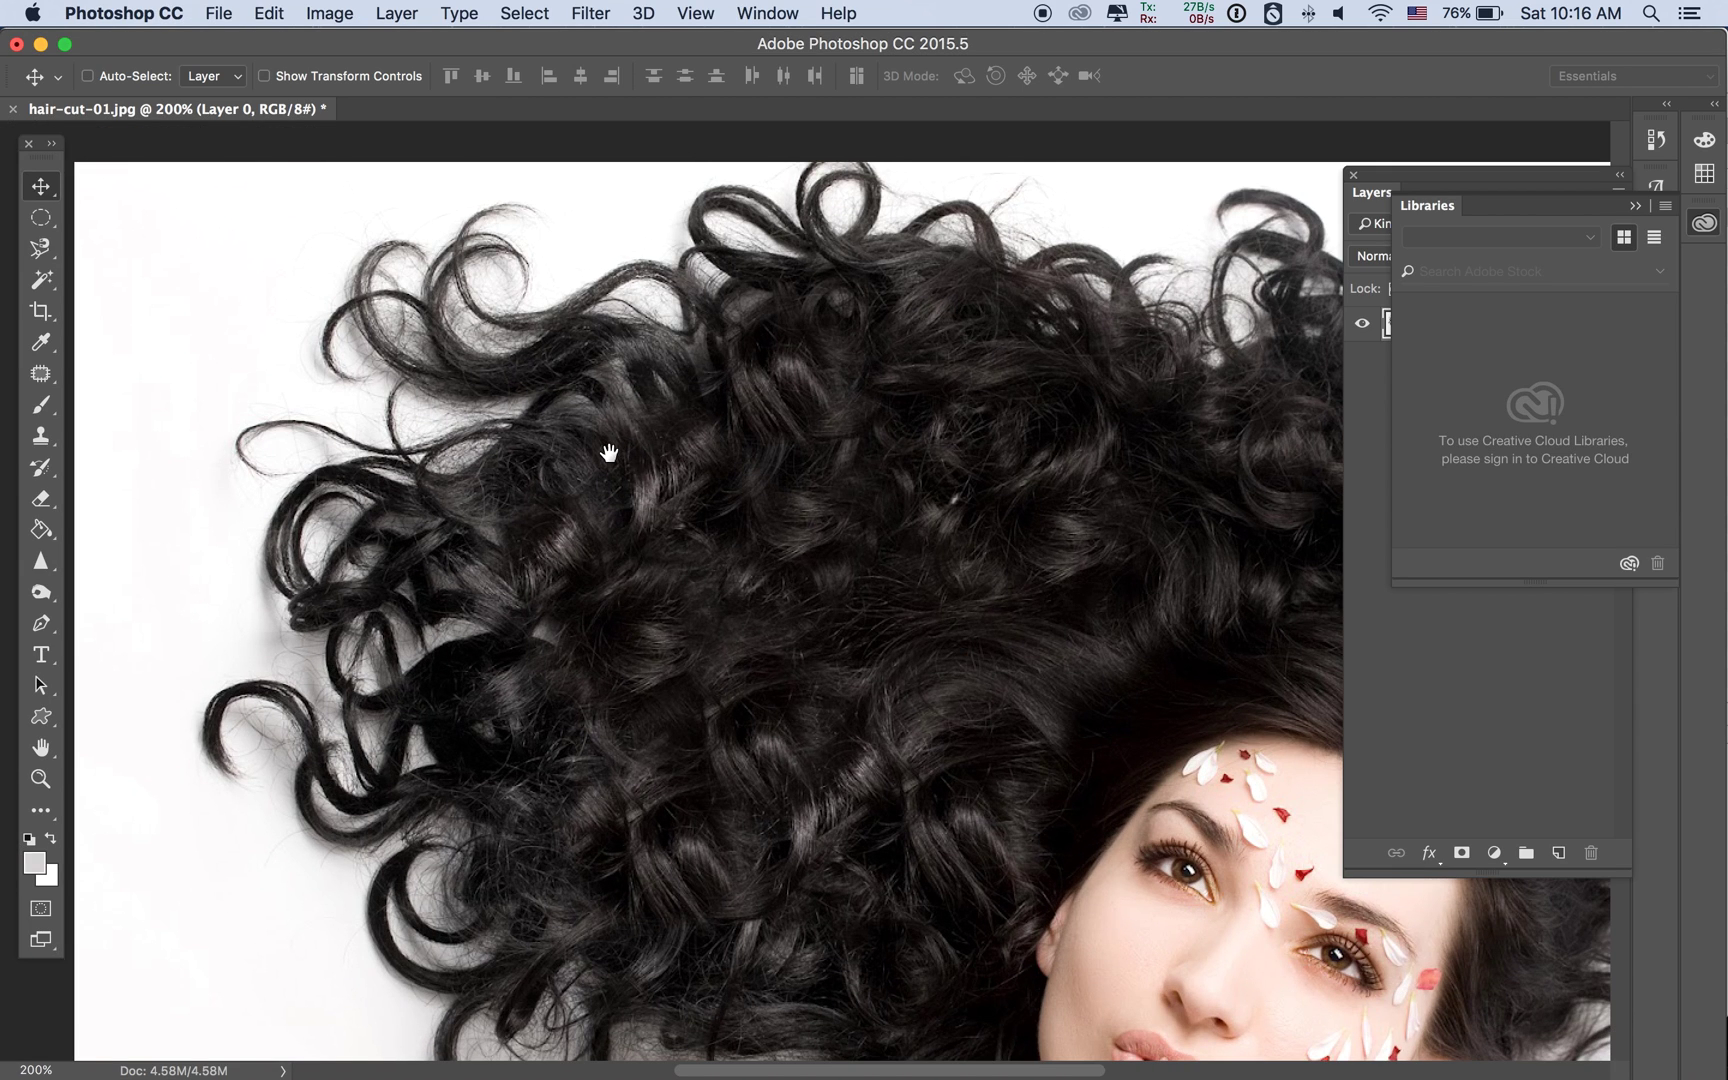
super+click(755, 568)
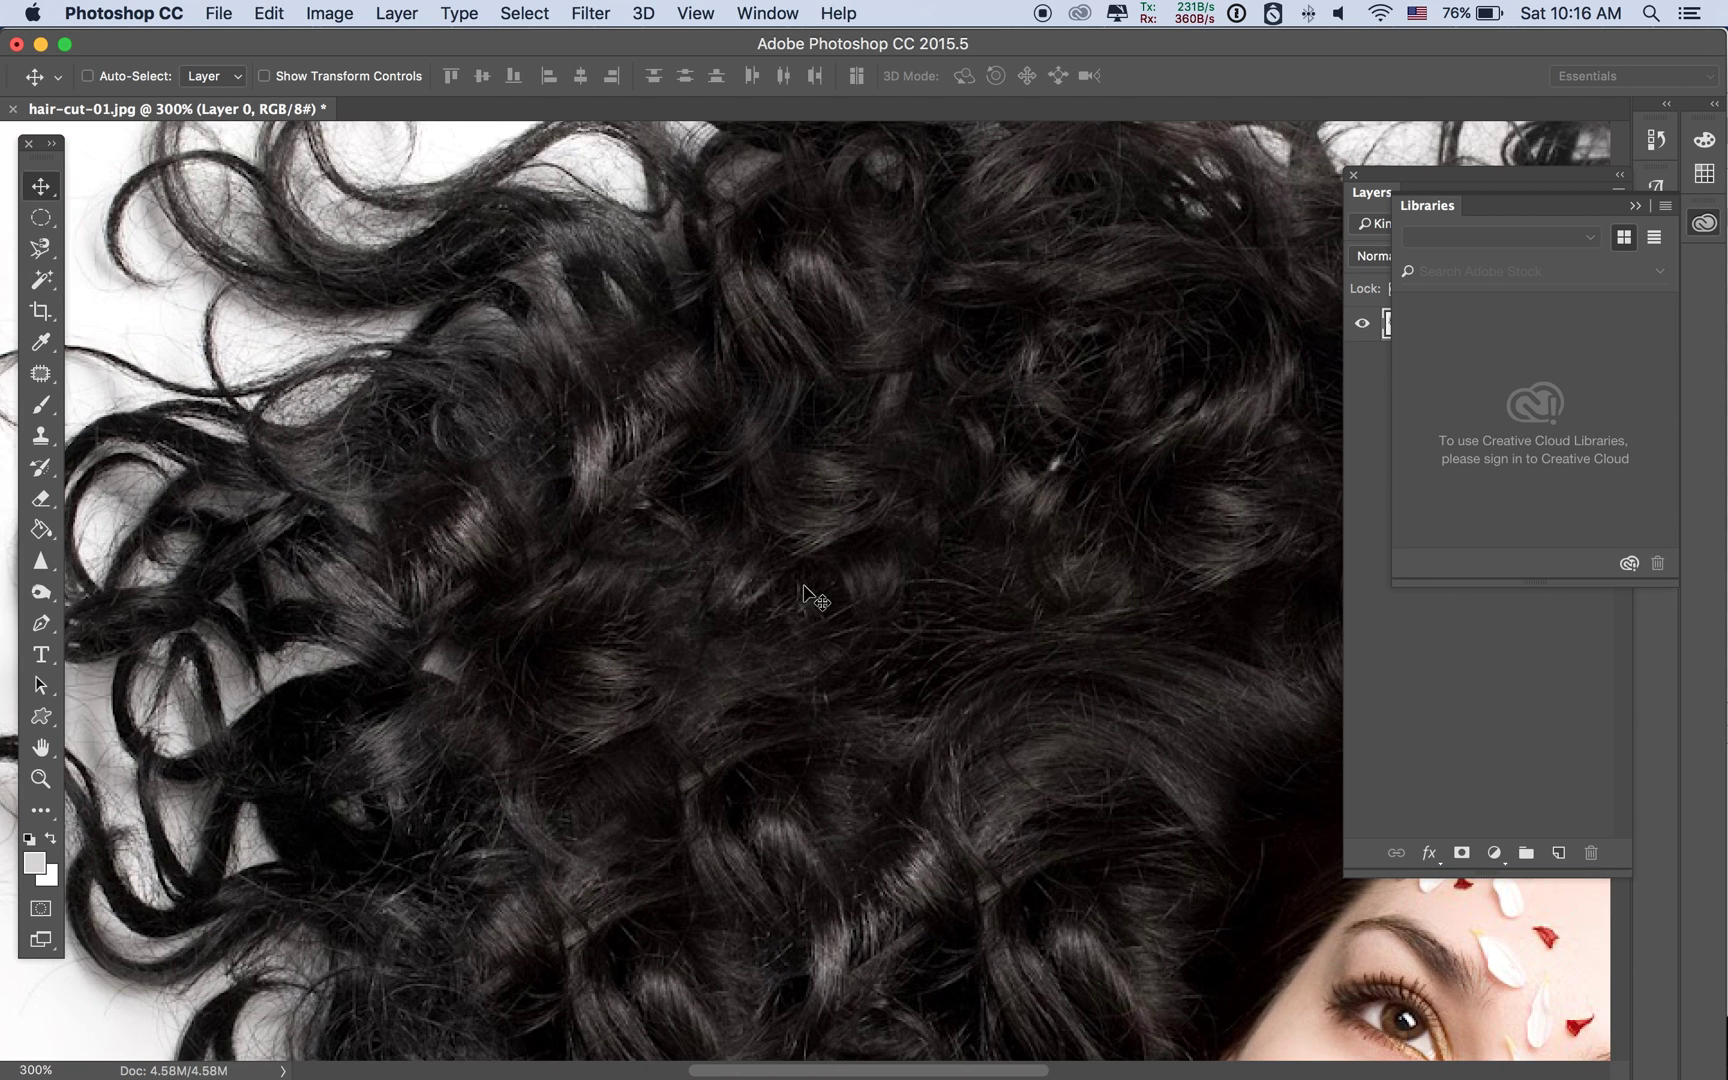
alt+super+click(800, 583)
alt+super+click(850, 598)
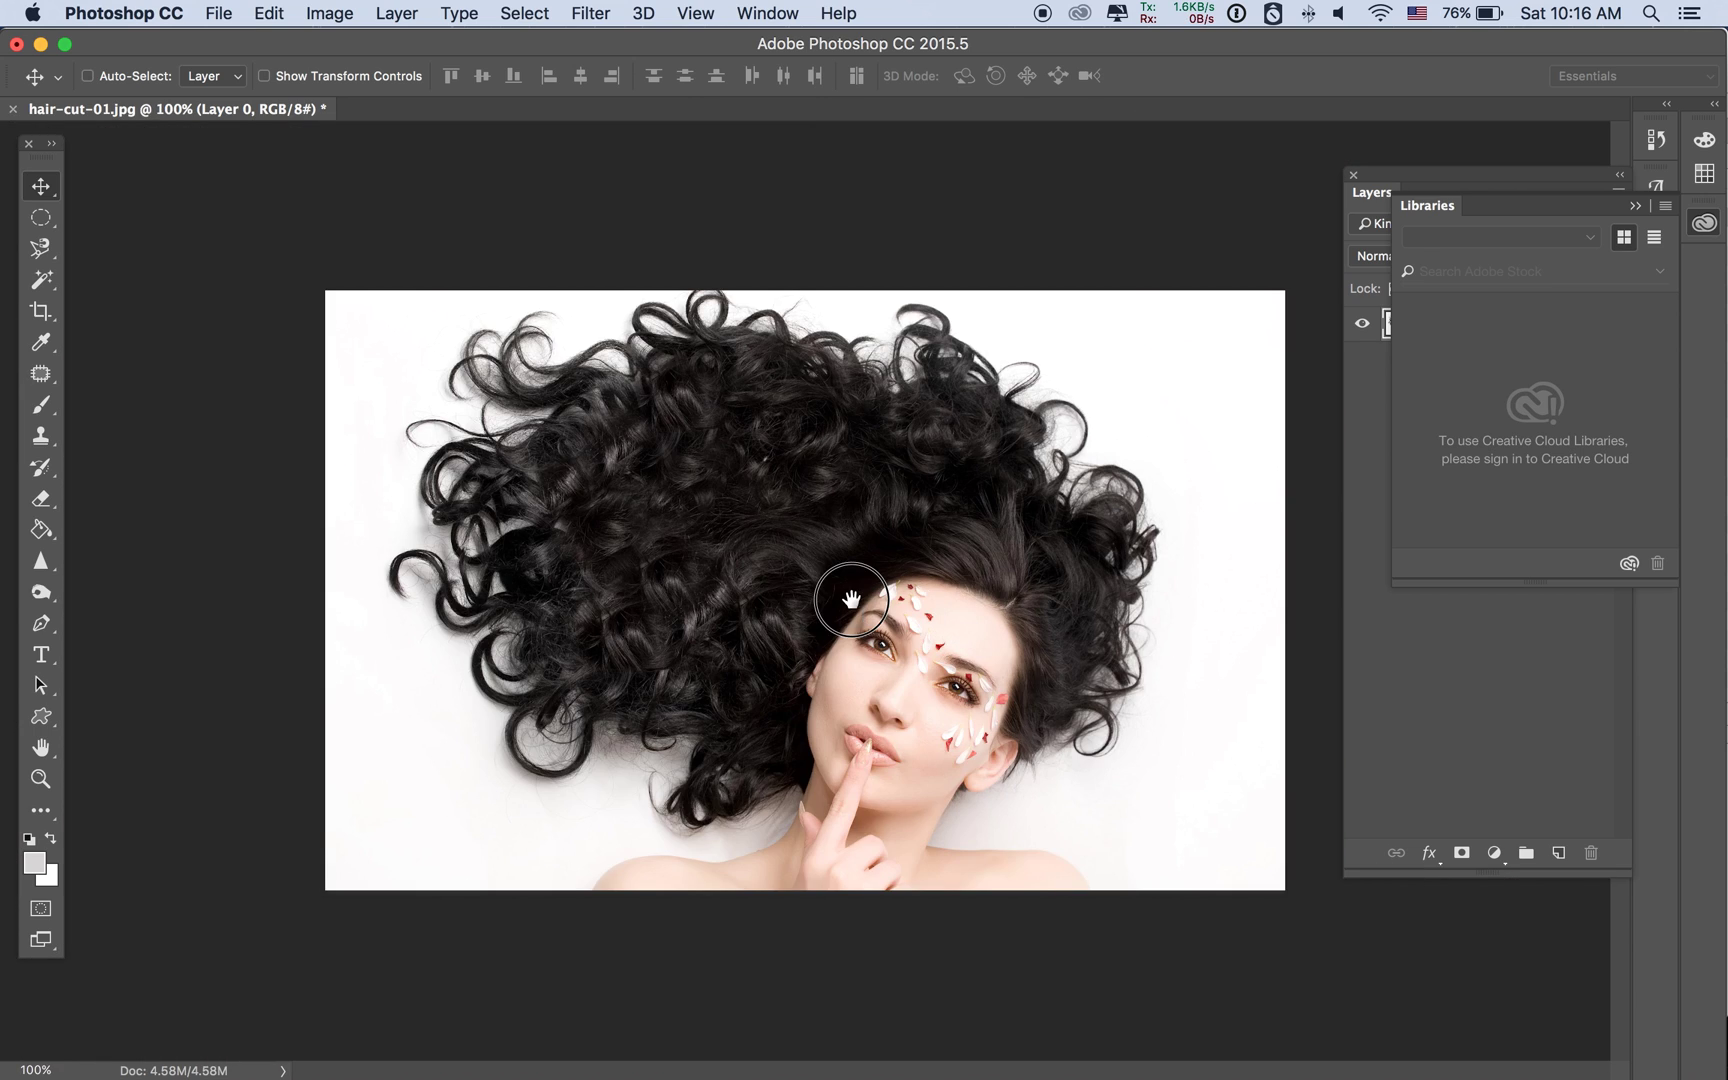
click(1704, 223)
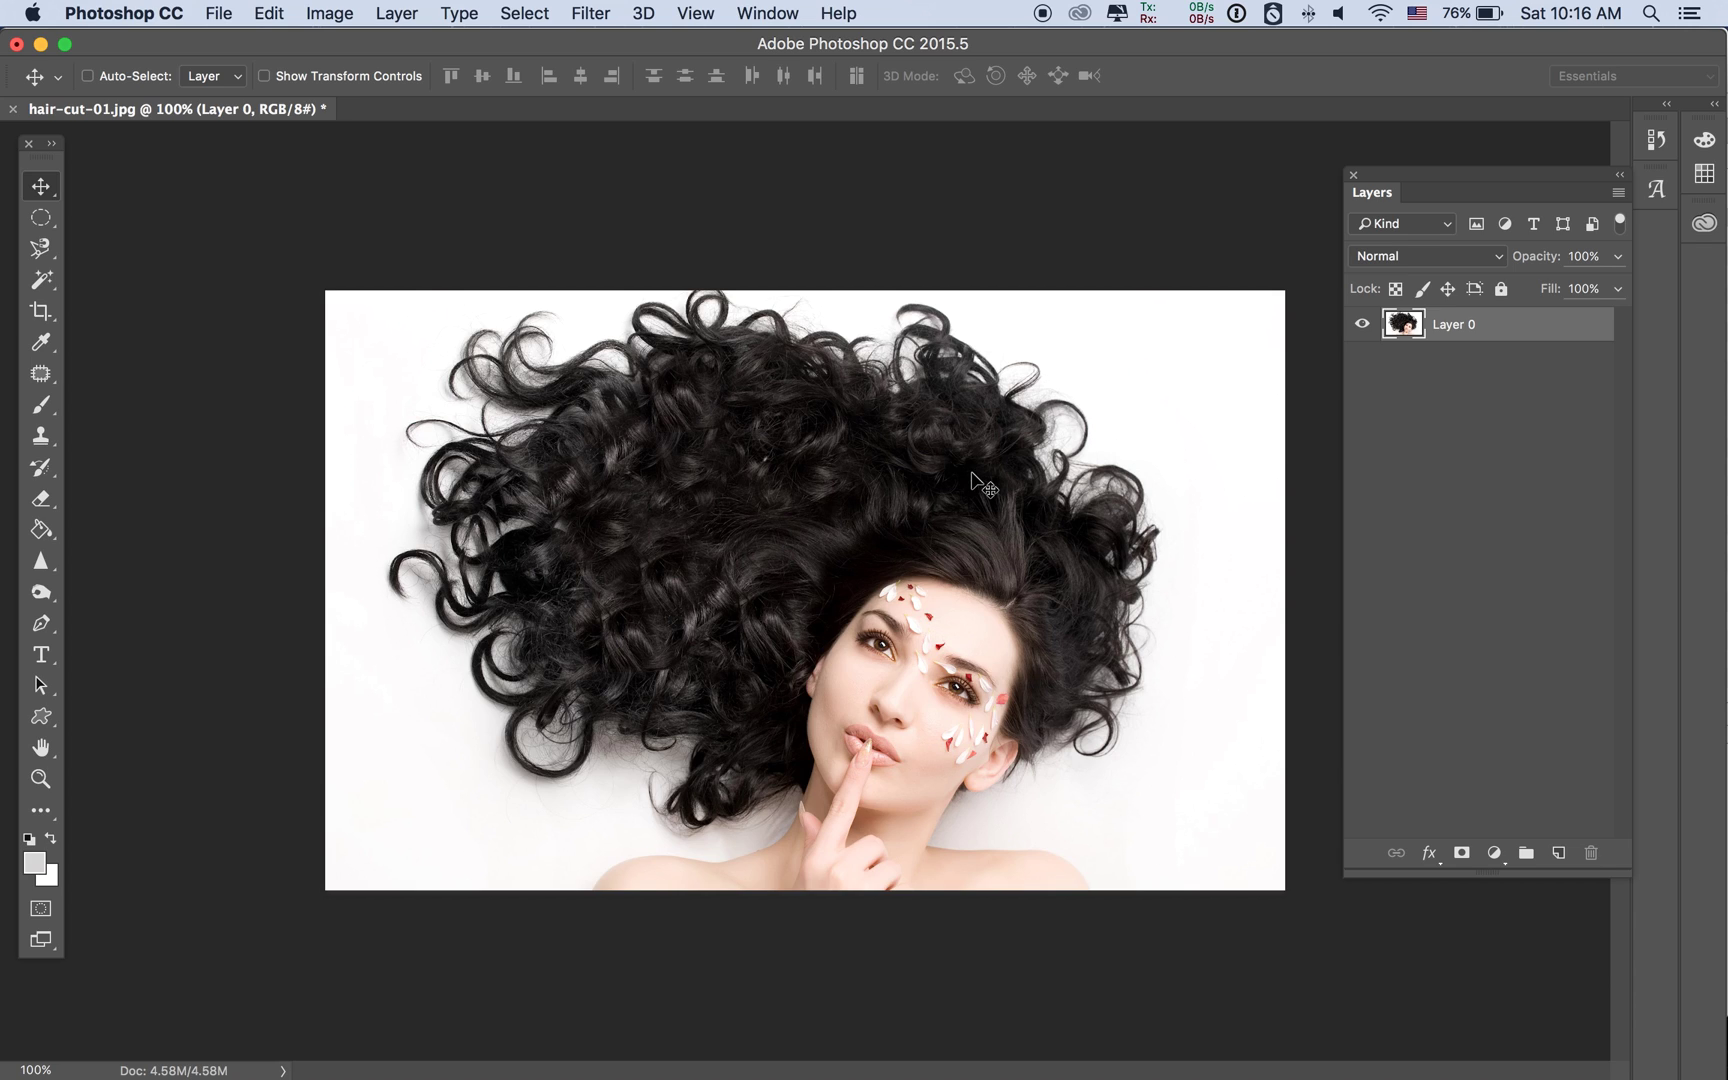
With the Pen tool, start a path below the image's bottom-left, curving along the left shoulder.
click(524, 13)
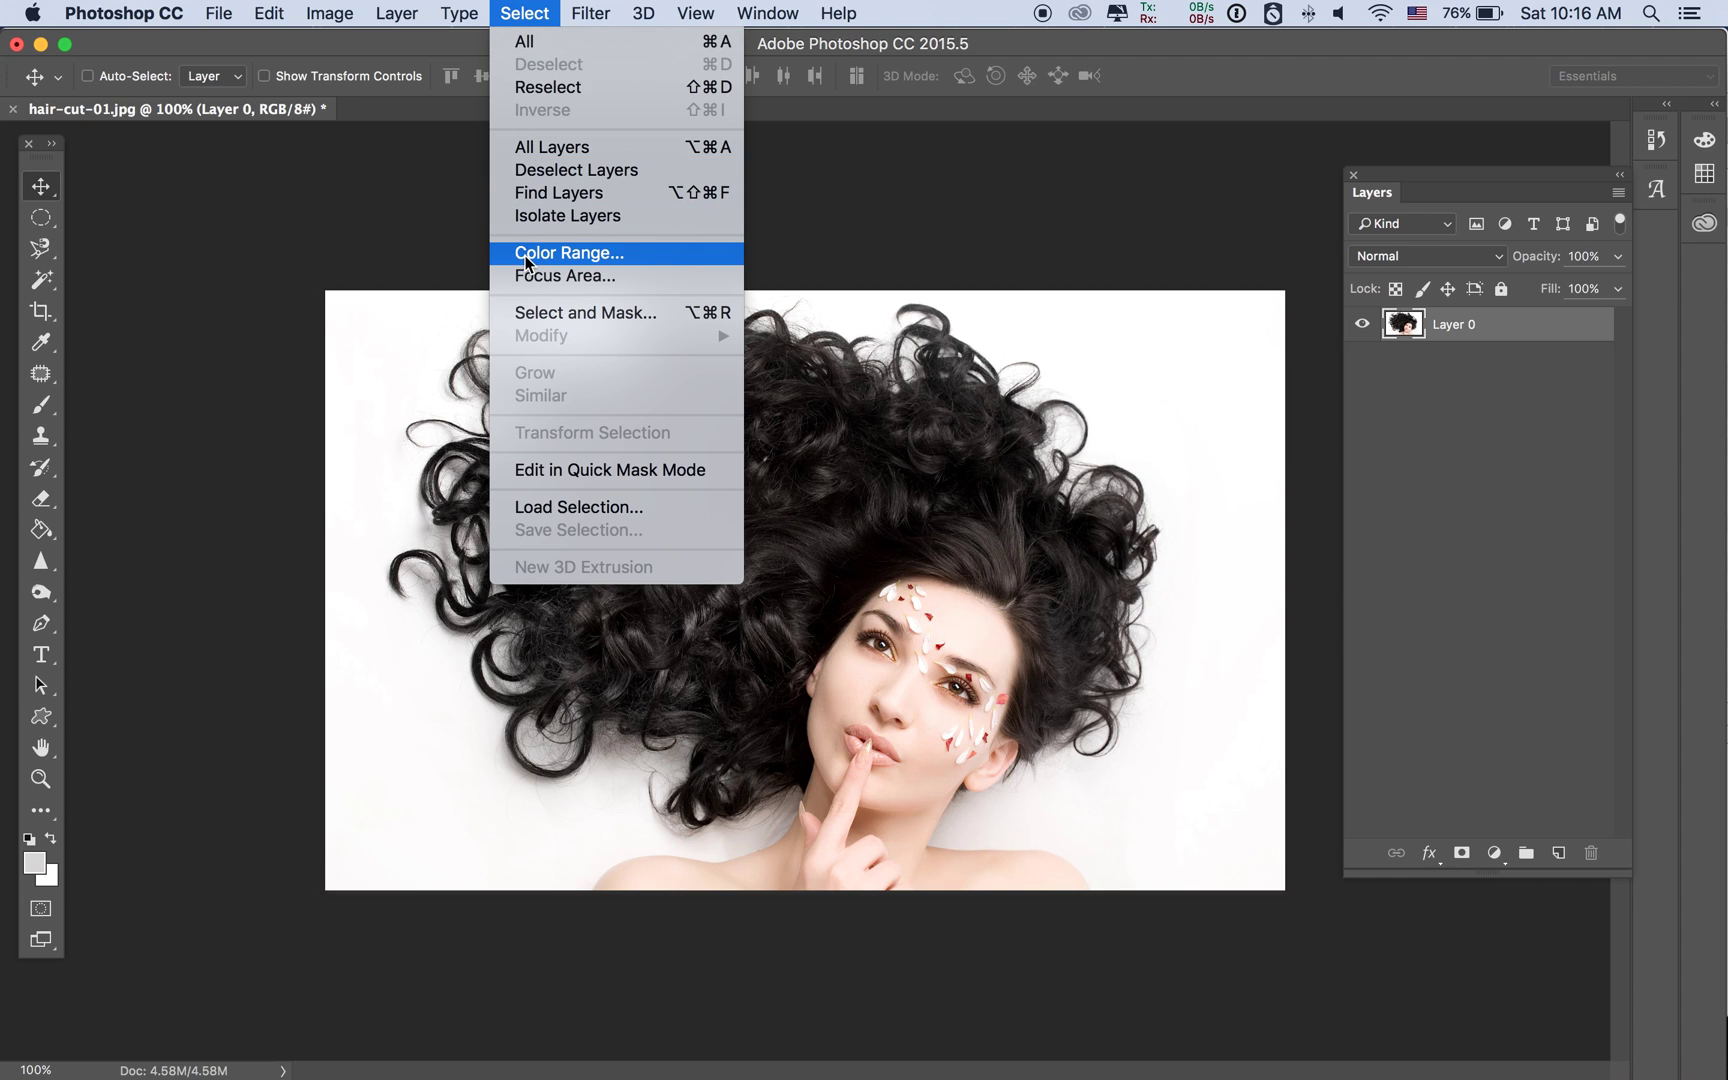
click(397, 207)
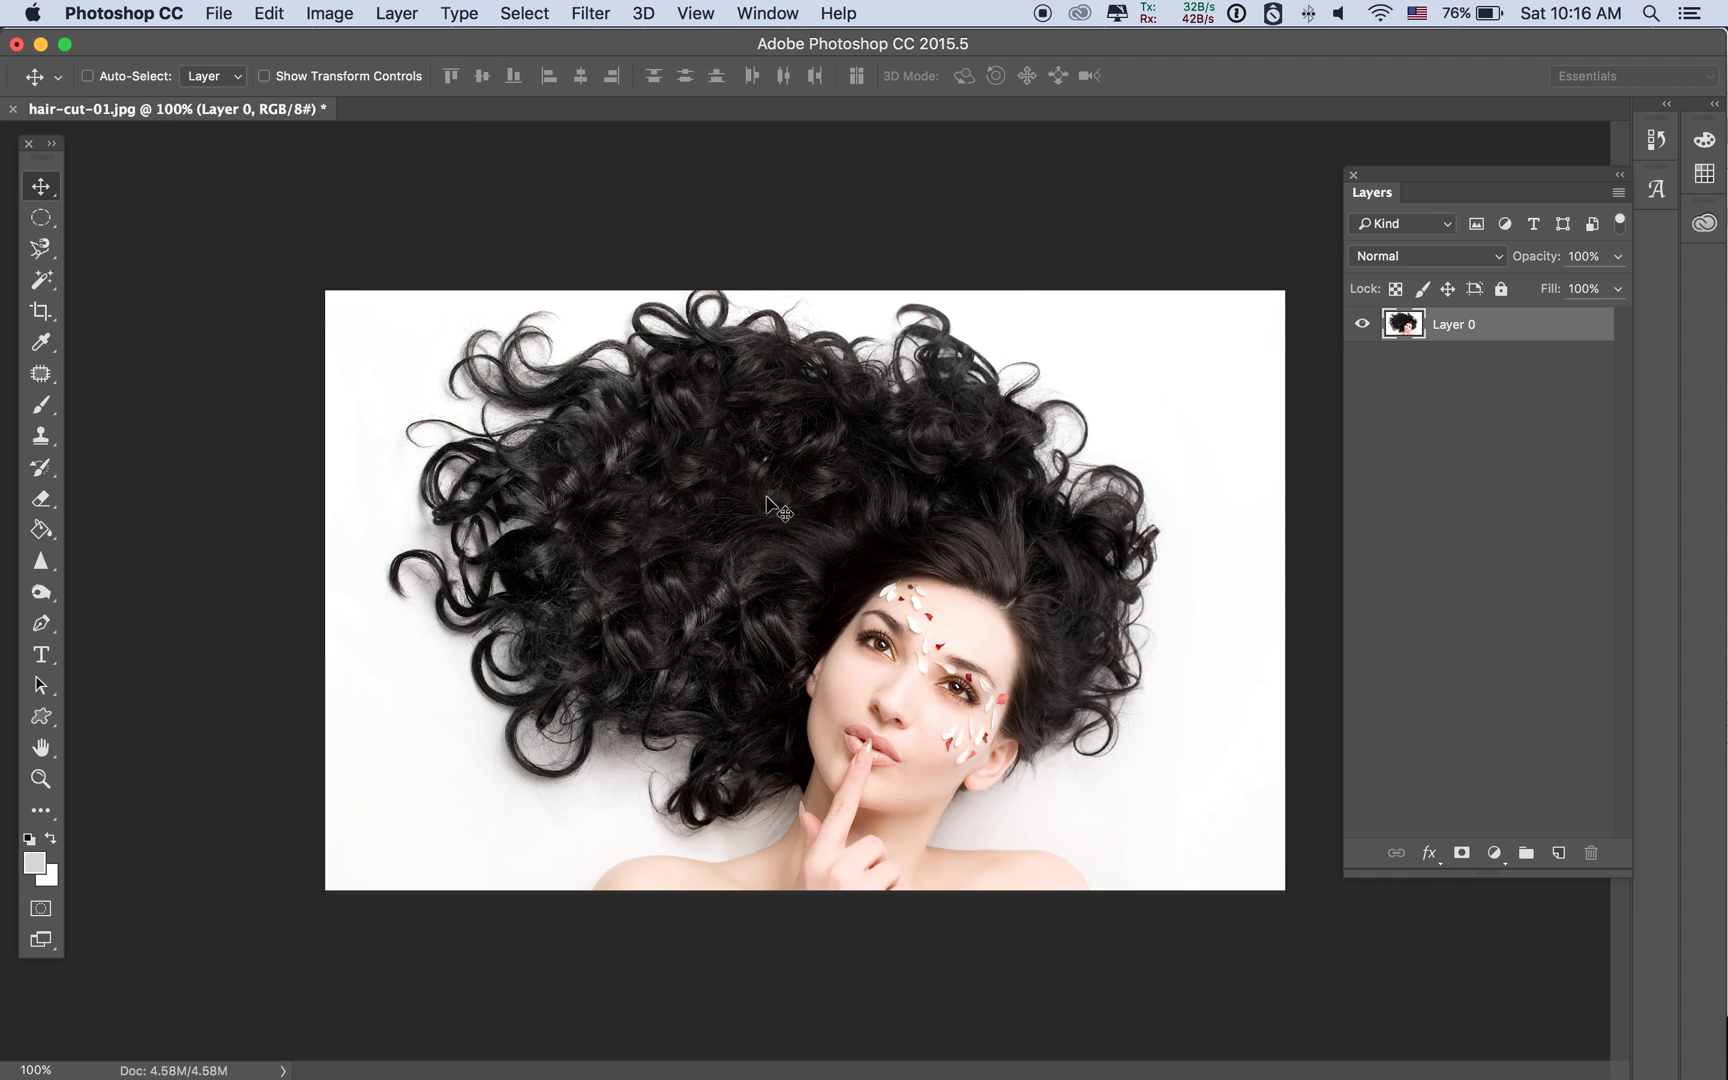
key(p)
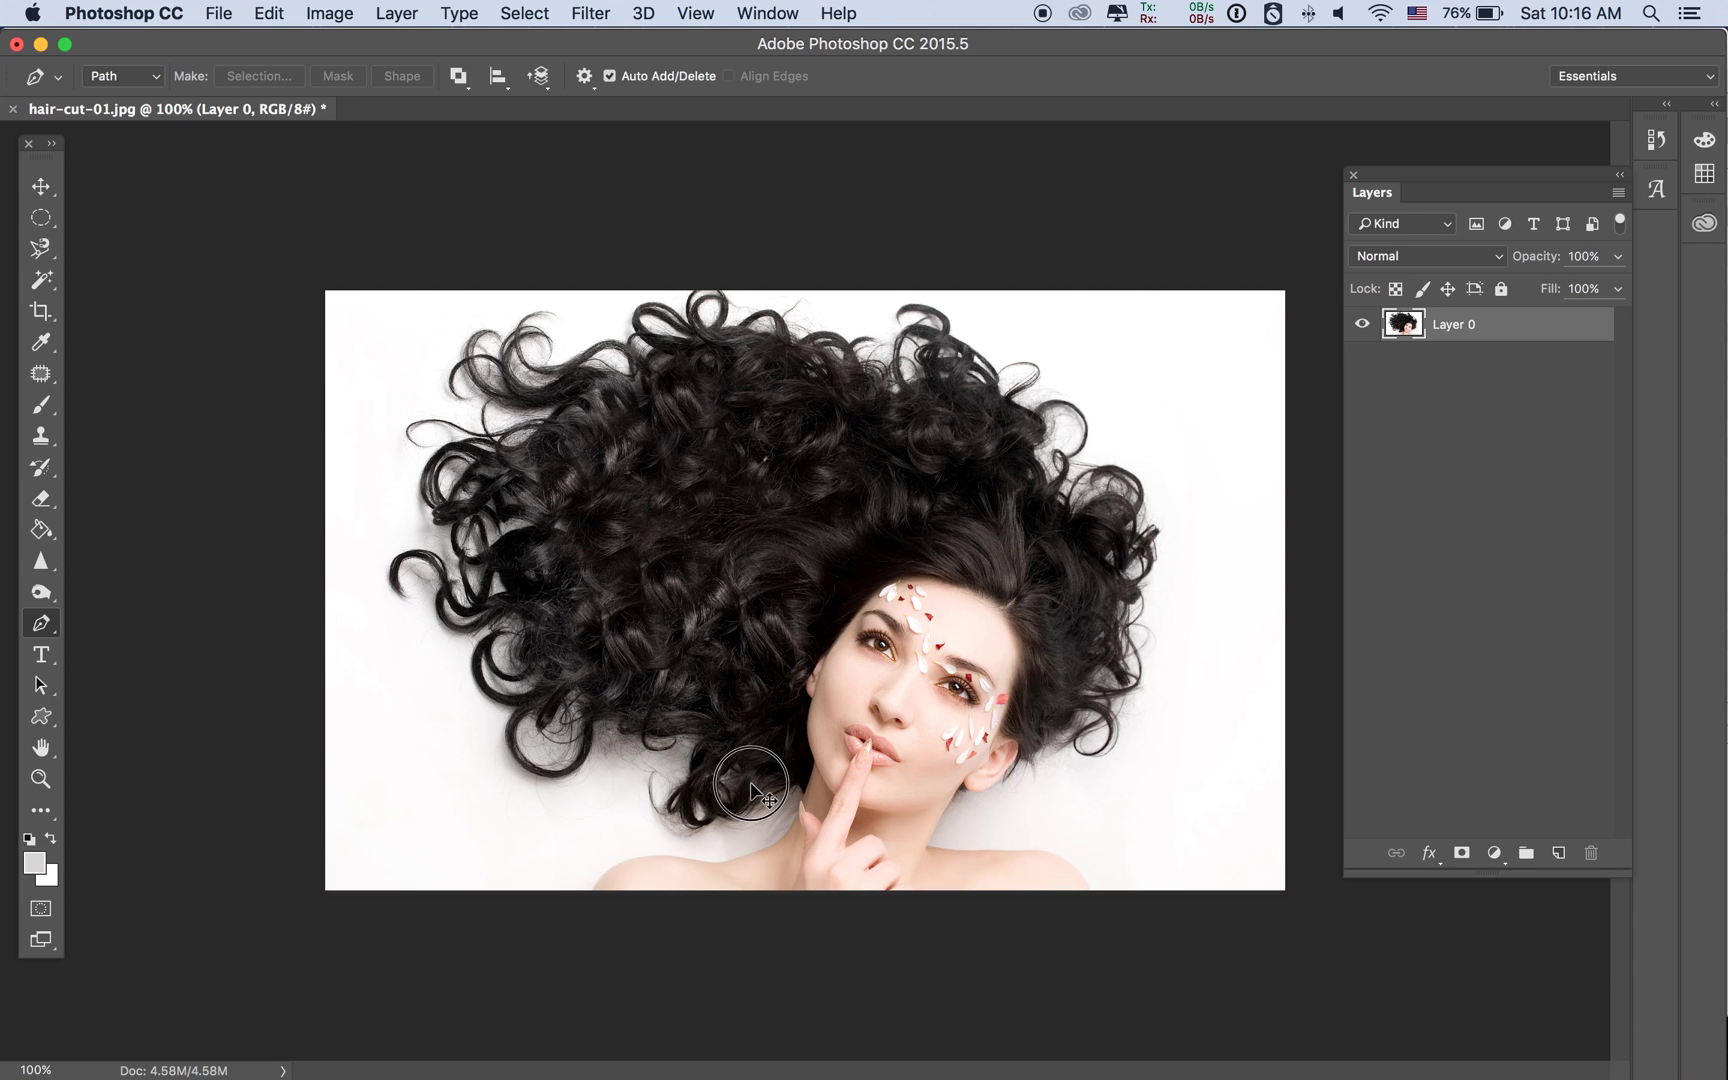
click(594, 897)
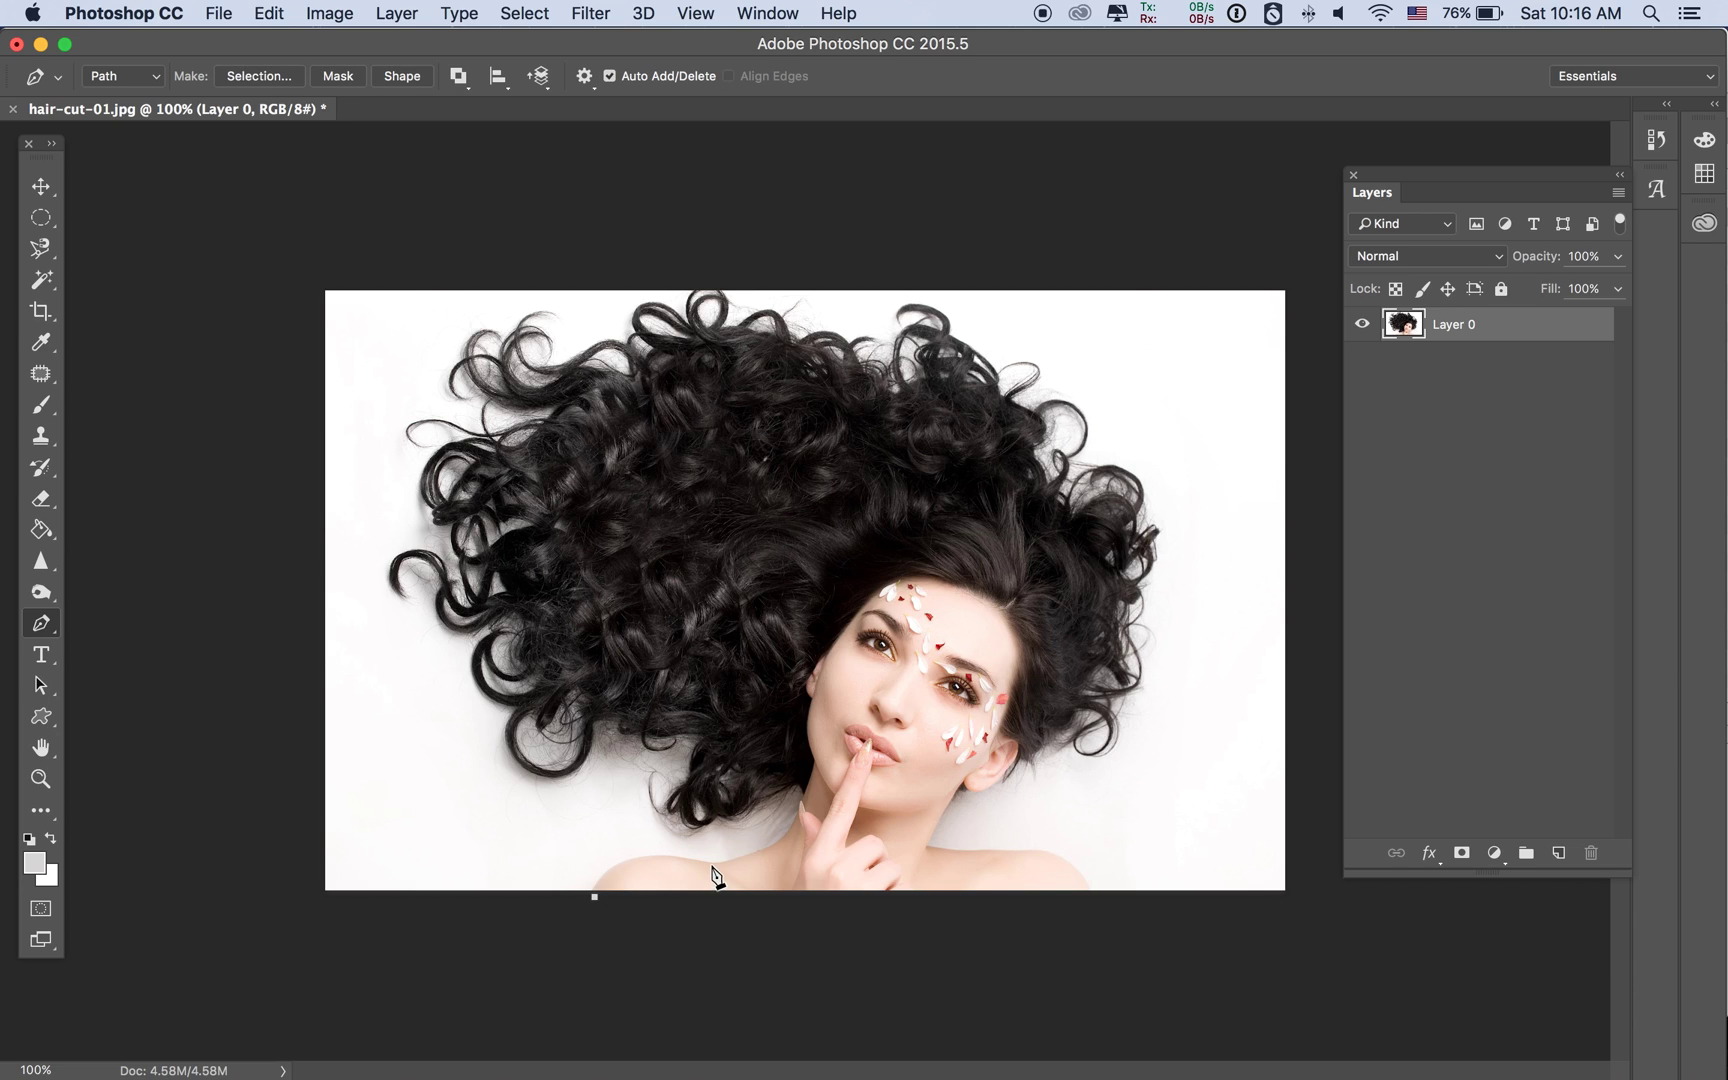
drag(737, 880, 808, 898)
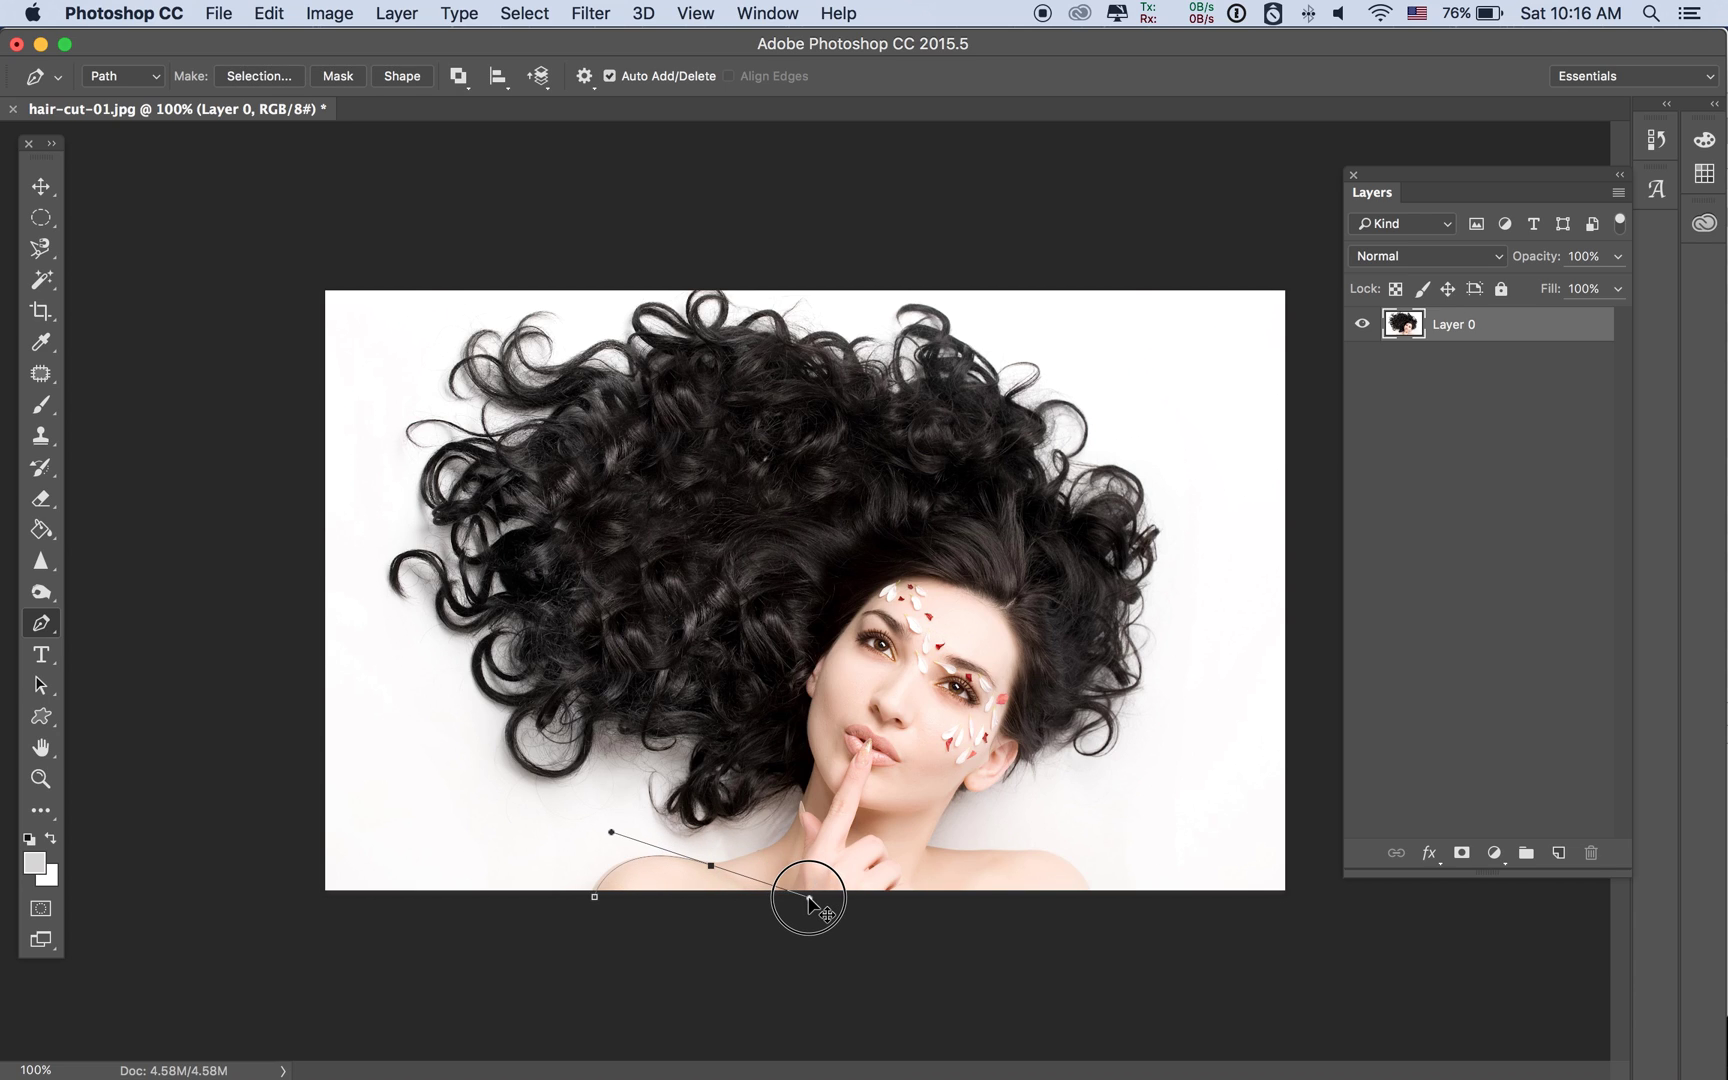
drag(808, 898, 725, 866)
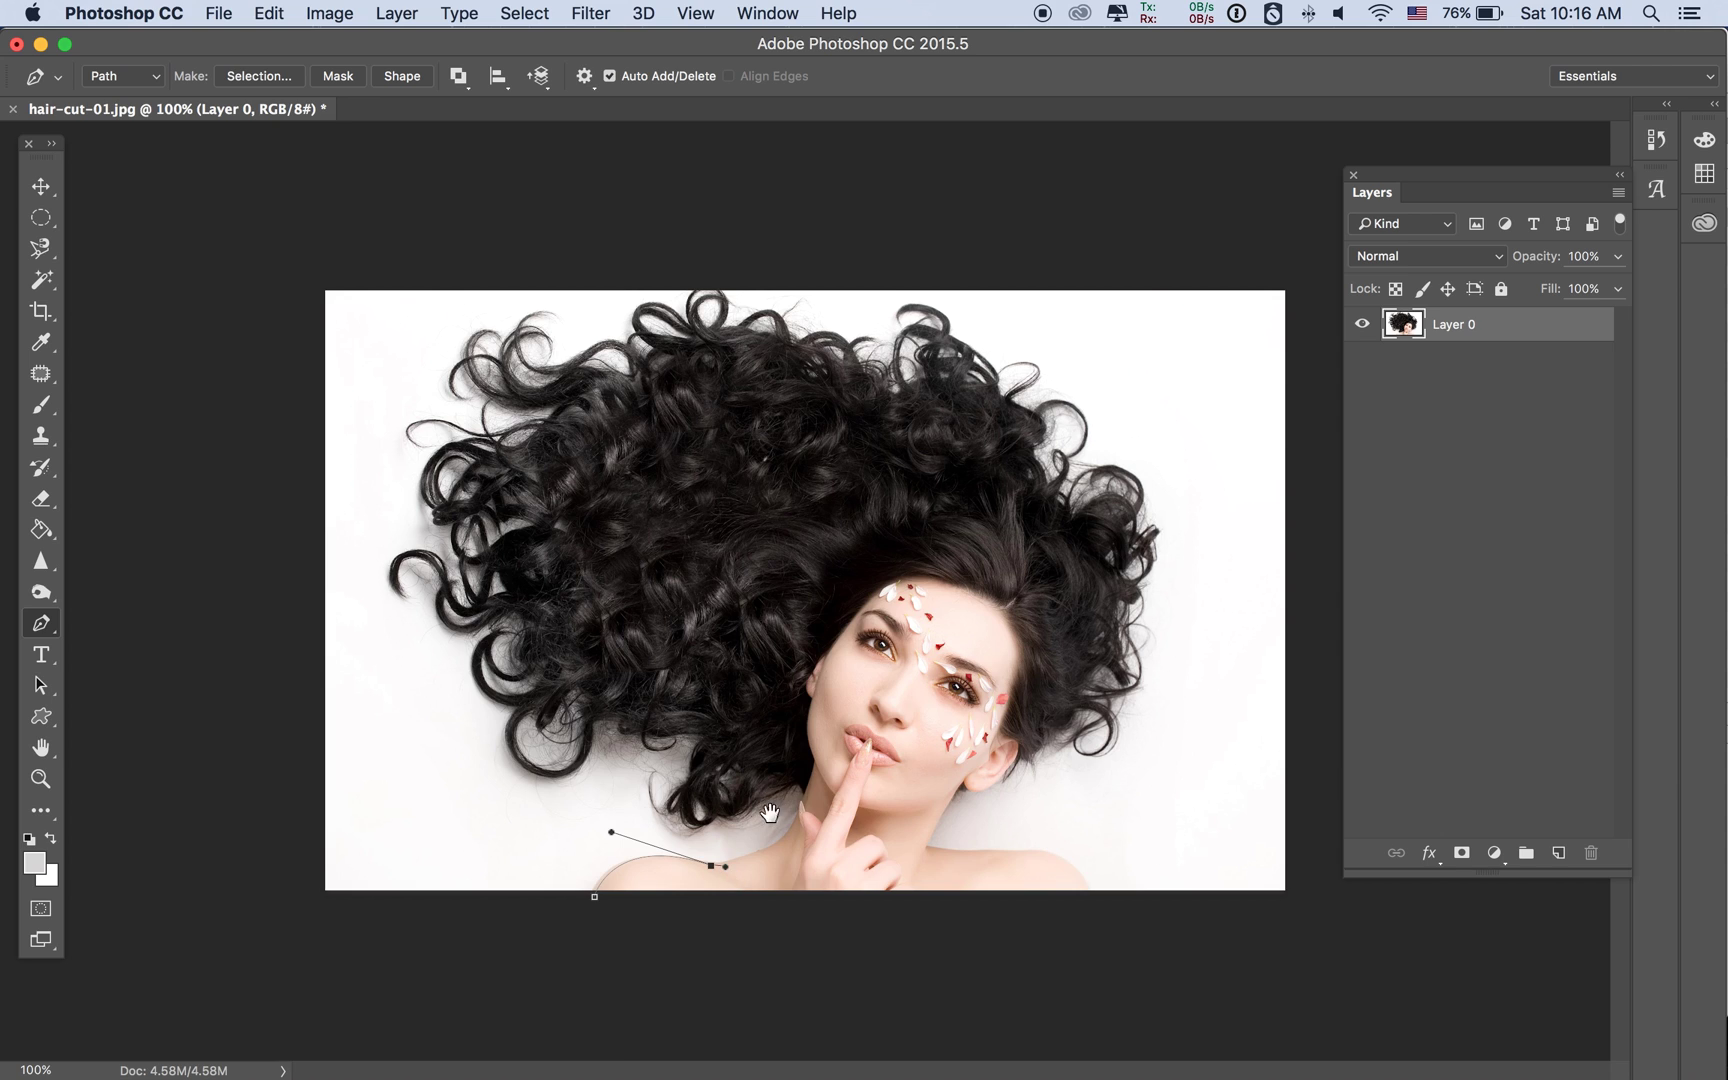
Continue the path's anchors up the shoulder to the neck beside the finger.
super+click(760, 815)
scroll(790, 740, down, 5)
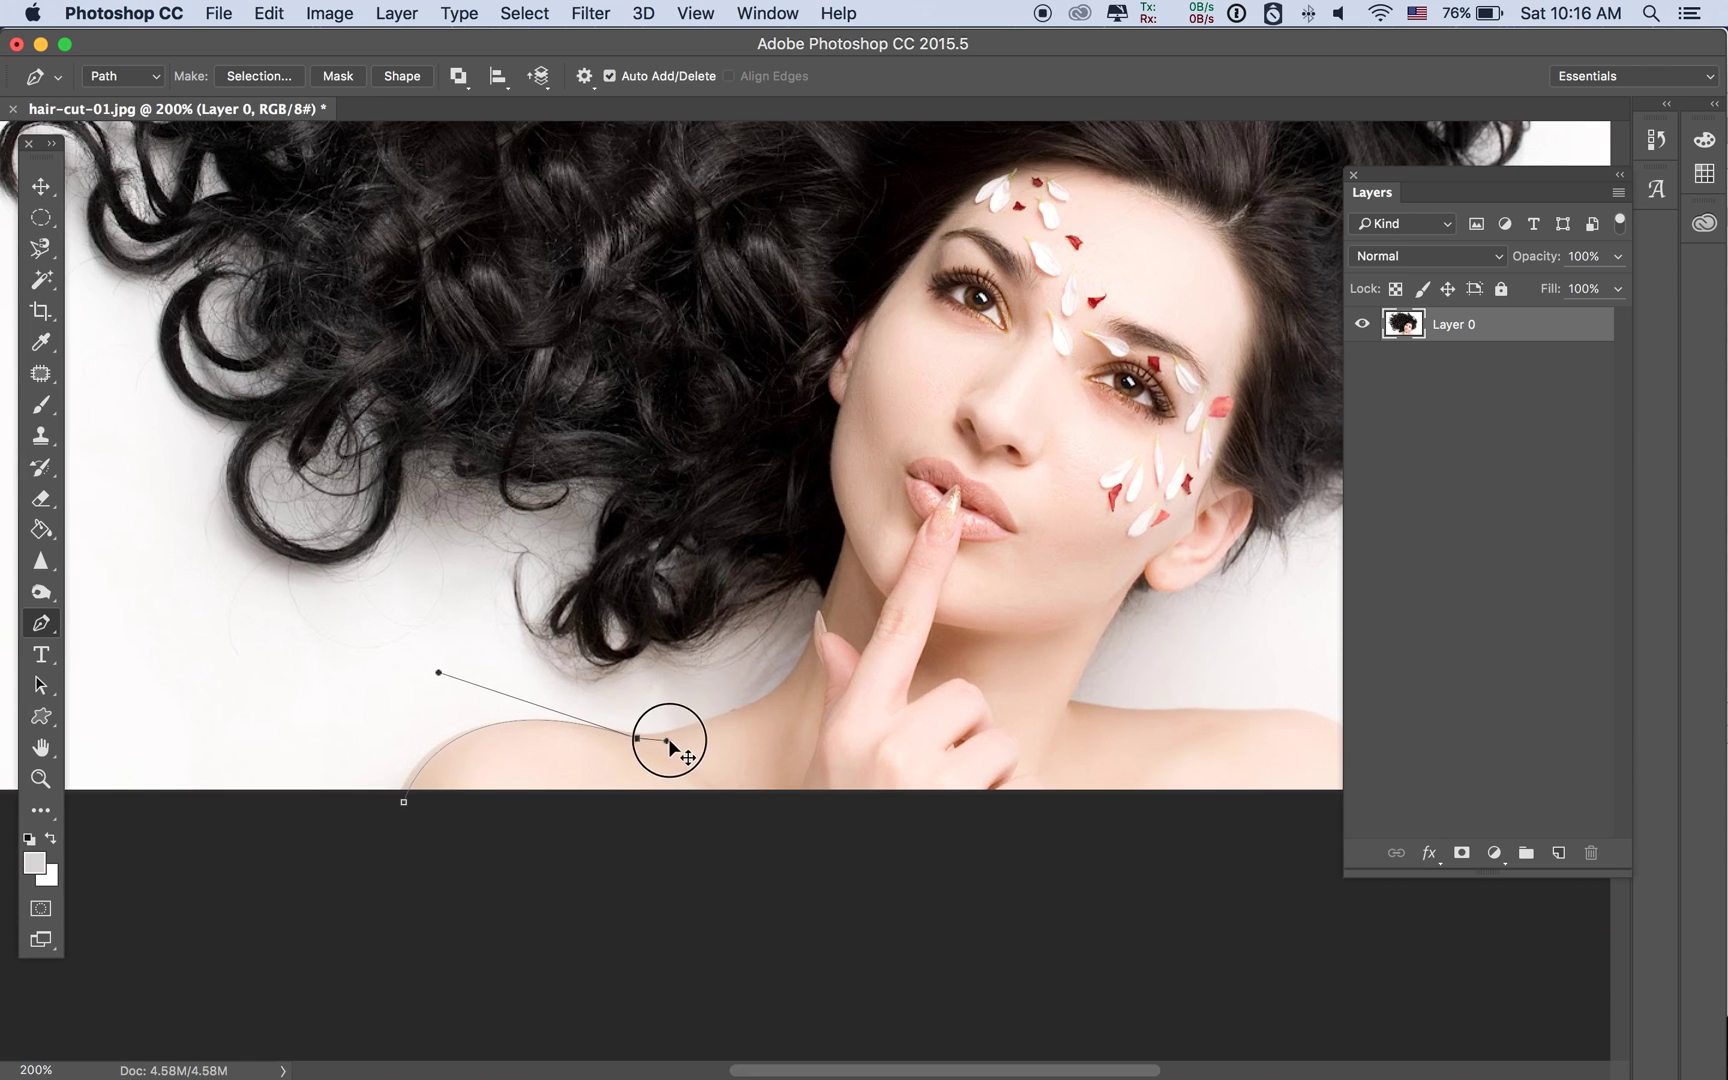
click(800, 660)
drag(800, 660, 794, 688)
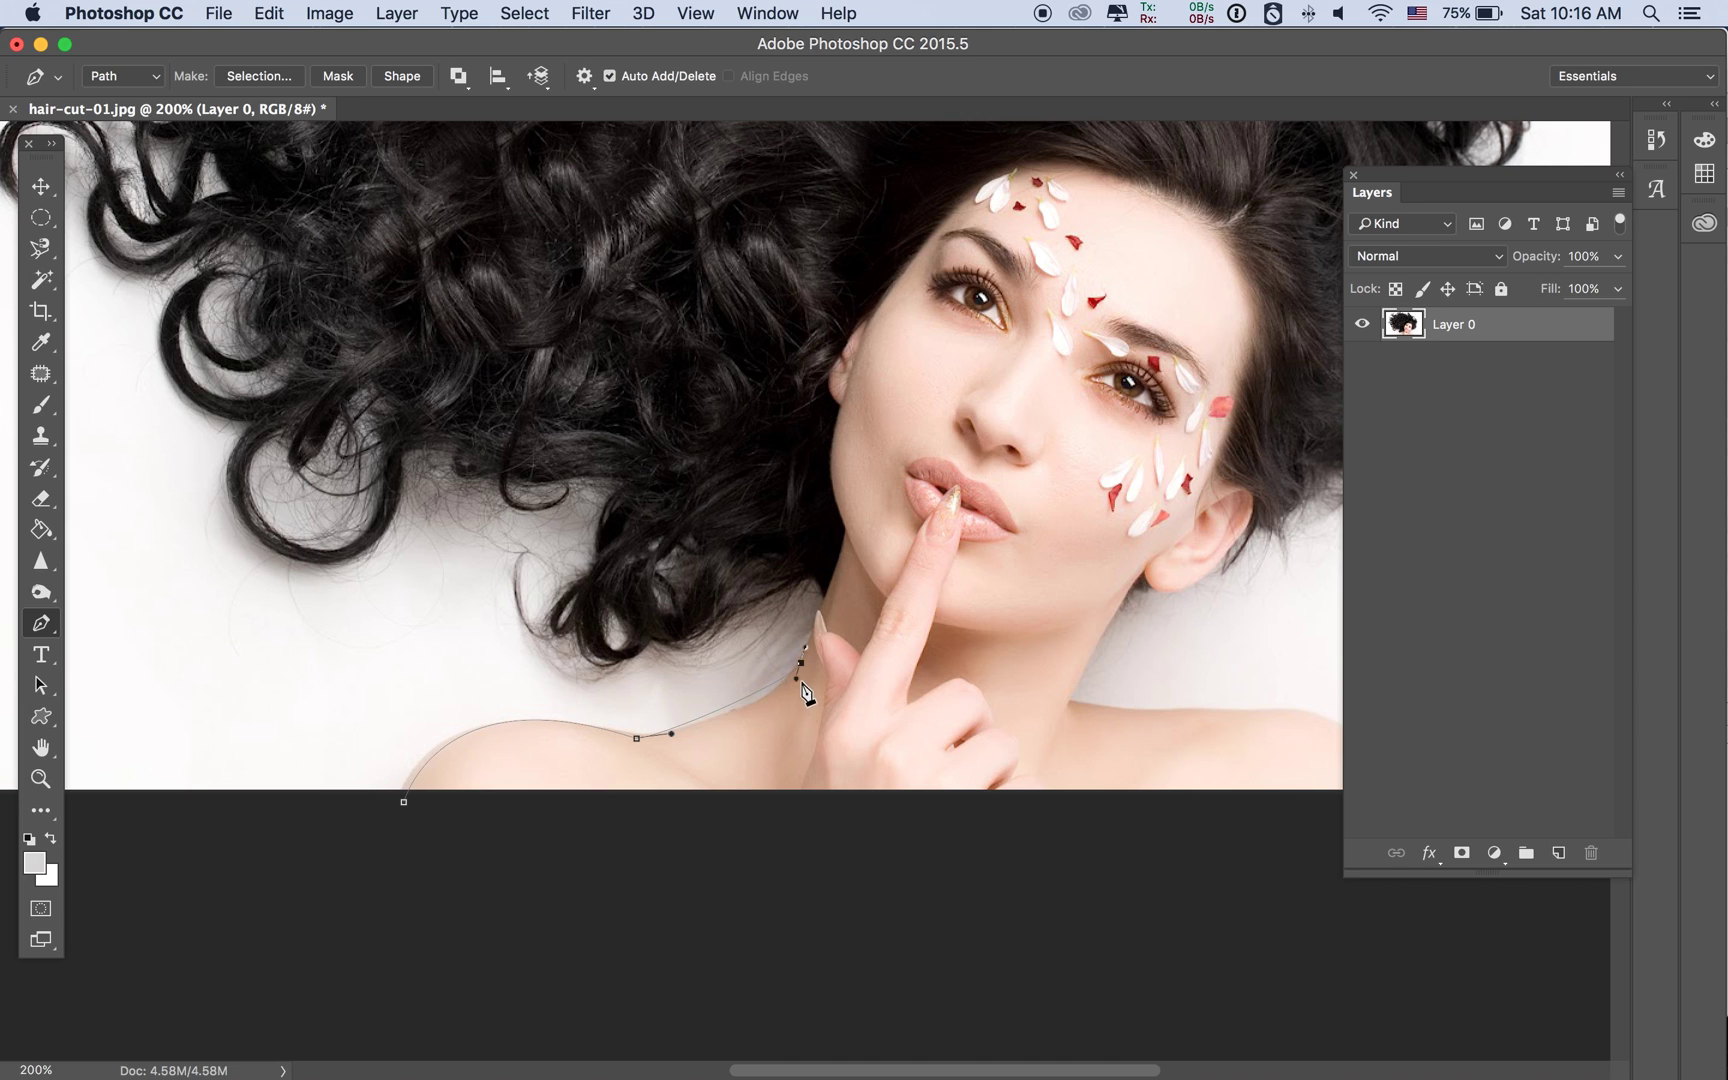
drag(778, 700, 773, 713)
click(815, 623)
key(super+minus)
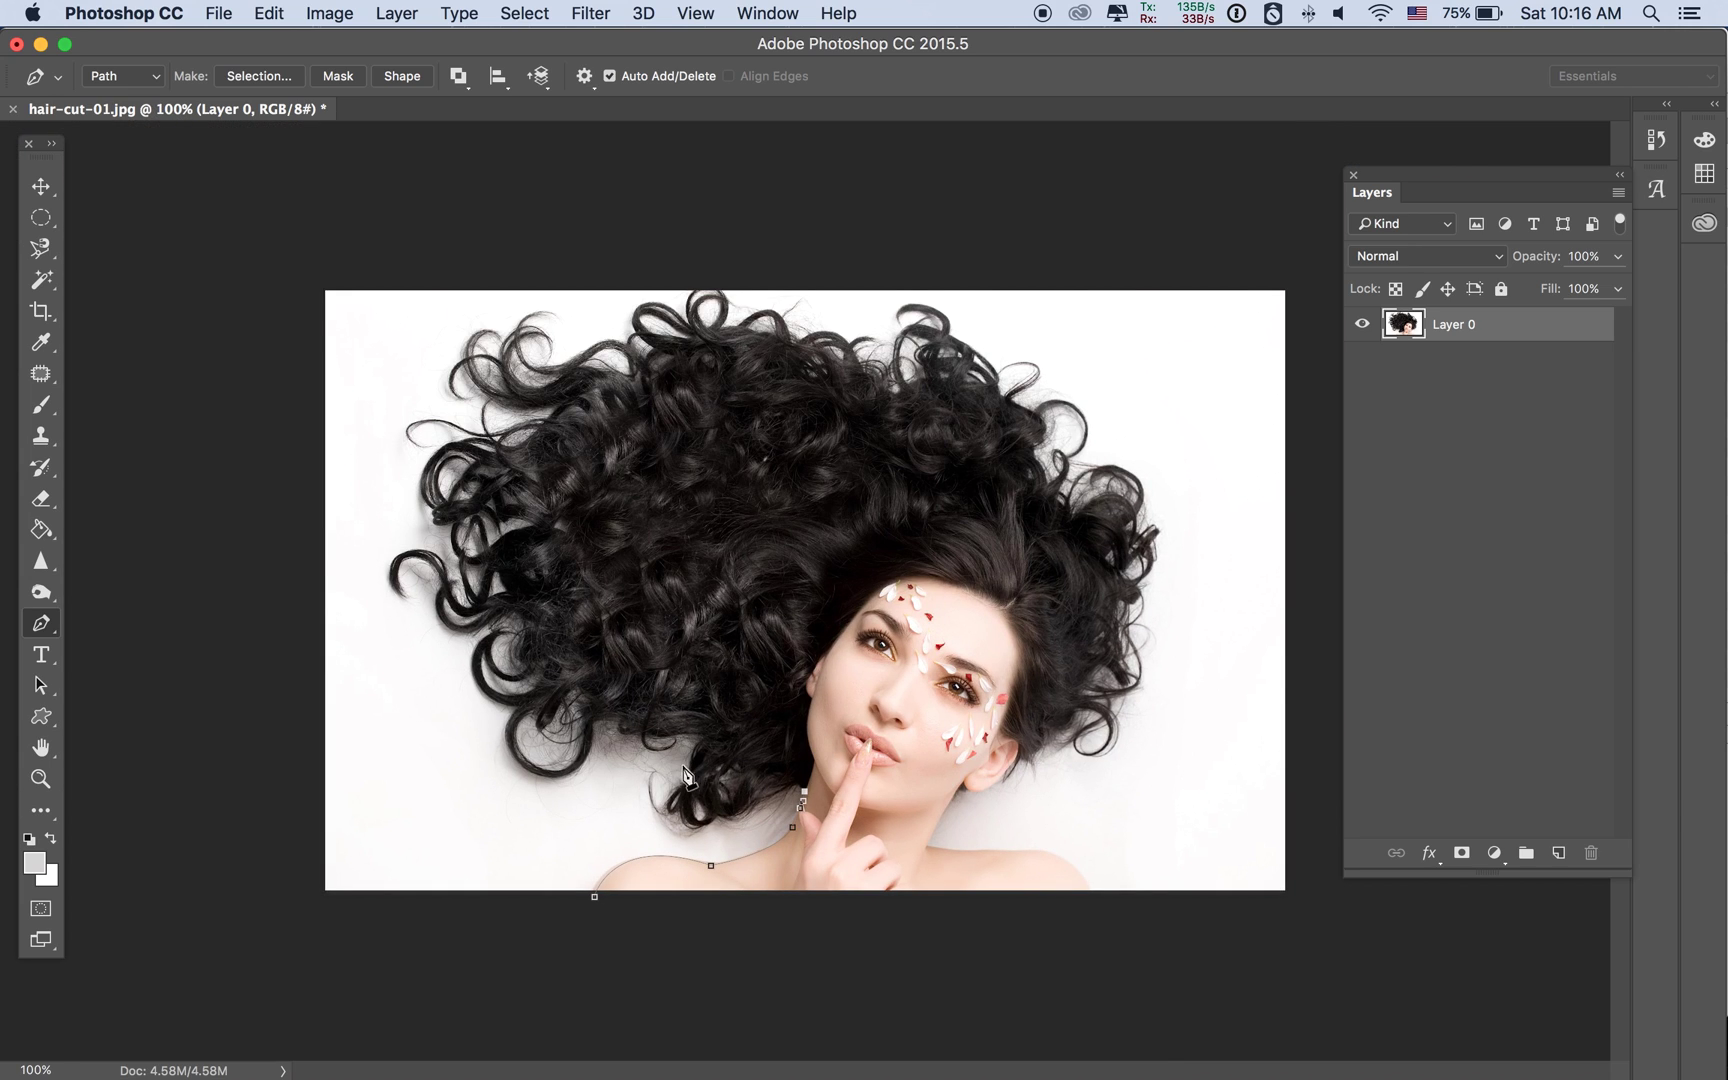
Trace the path up through the hair, across its top, and down the right side toward the ear.
click(771, 752)
click(712, 684)
click(659, 661)
drag(551, 611, 547, 550)
click(550, 507)
drag(598, 427, 630, 400)
drag(838, 379, 870, 405)
click(945, 405)
drag(1012, 436, 1043, 500)
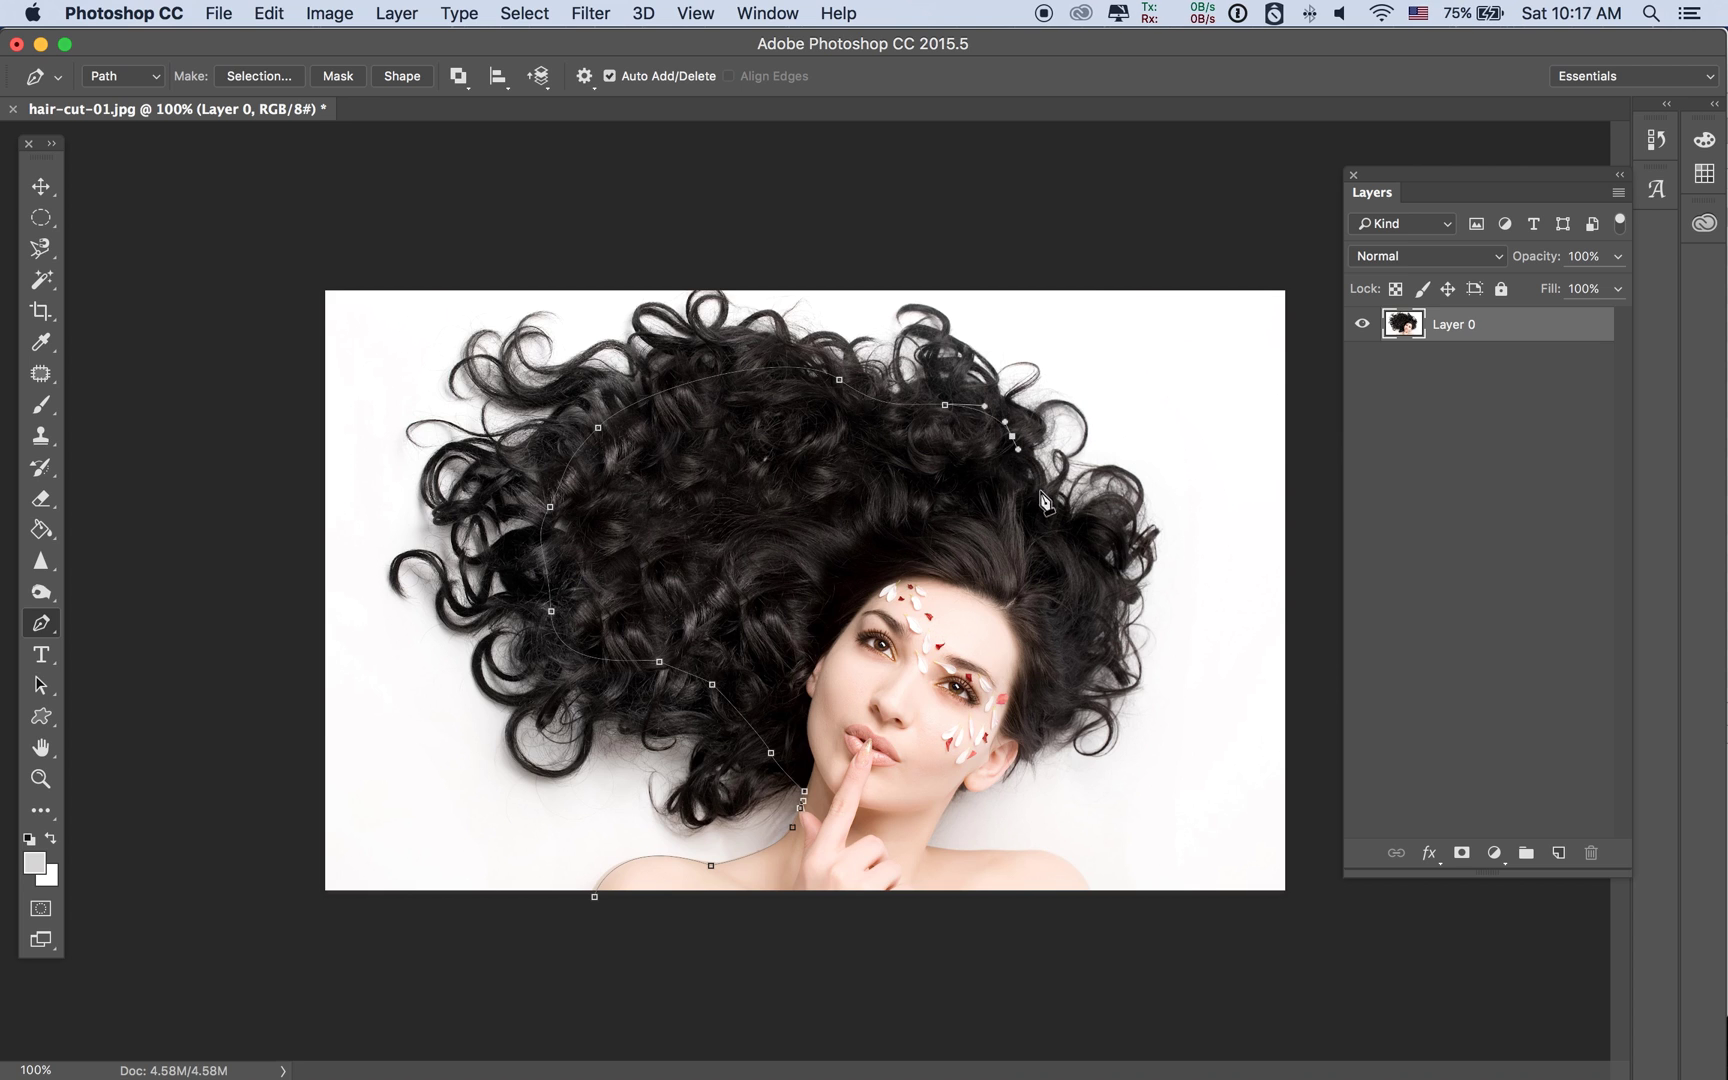
click(1108, 537)
click(1089, 611)
drag(1060, 676, 1022, 760)
Add curved anchors at the ear, jaw and neck, continuing down to the right shoulder.
key(super+plus)
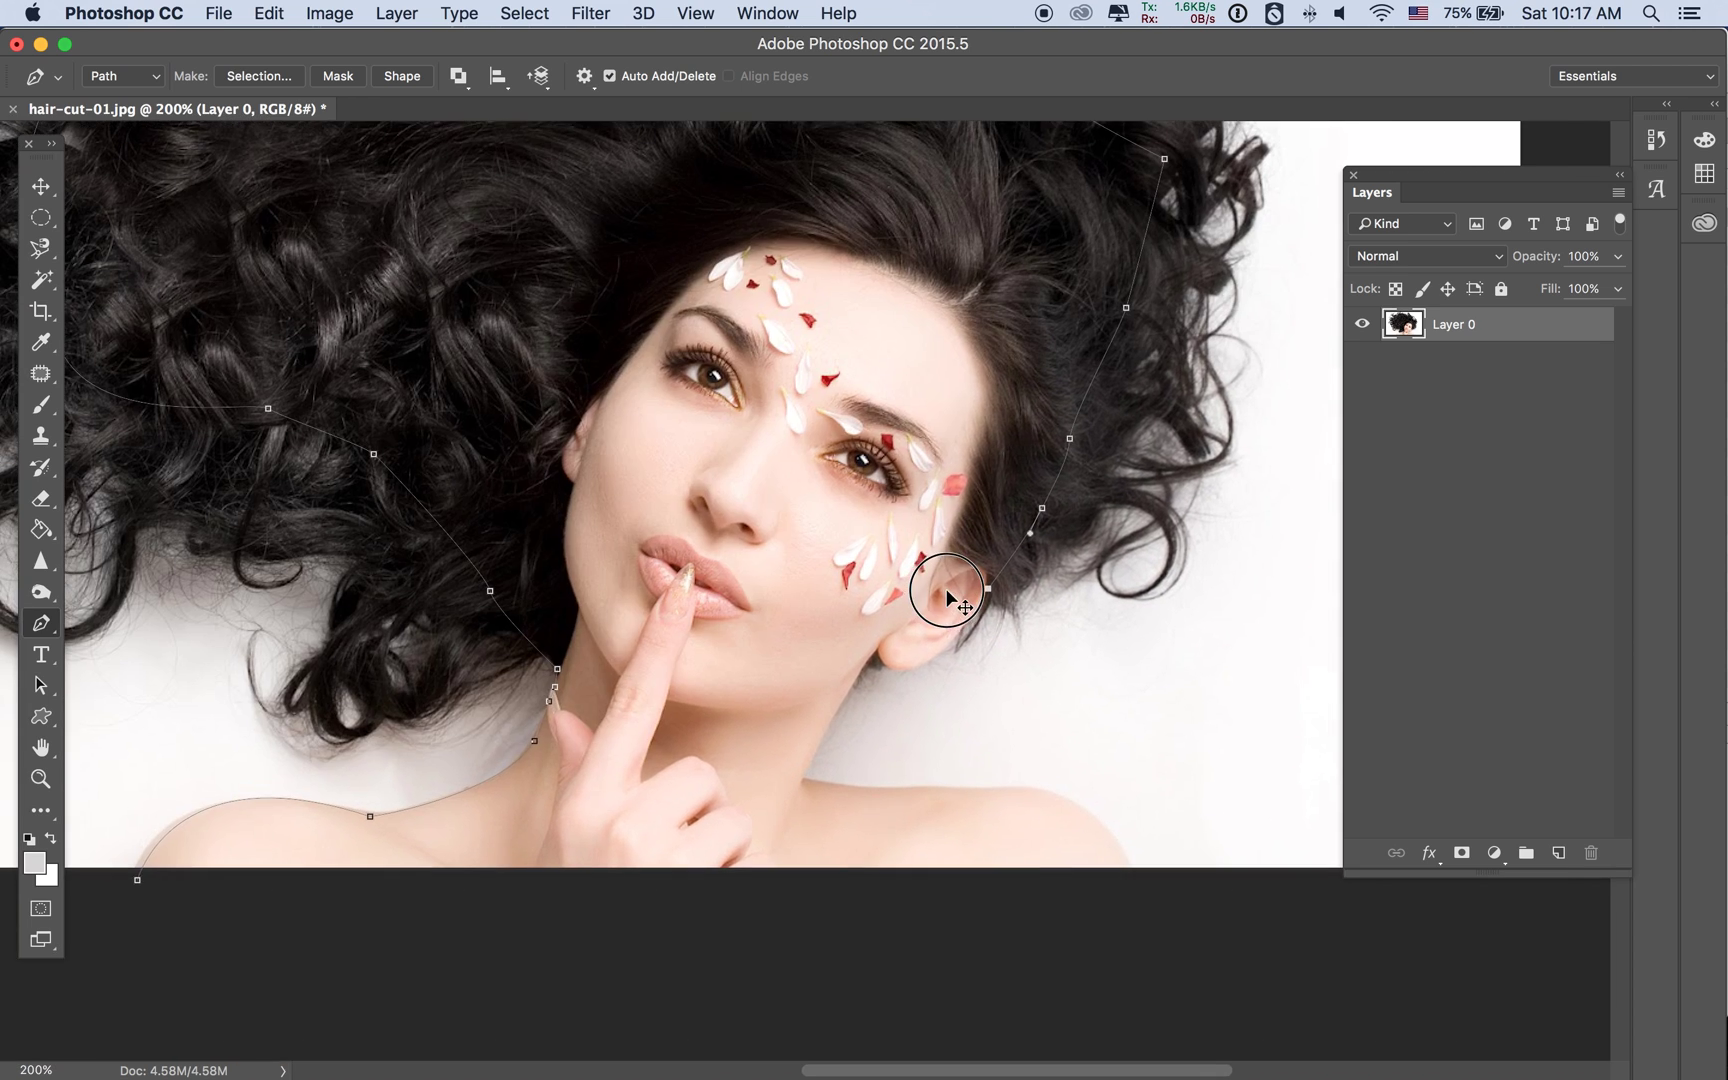
mouse_move(957, 636)
mouse_down()
mouse_move(880, 660)
mouse_move(897, 705)
mouse_move(886, 690)
mouse_up()
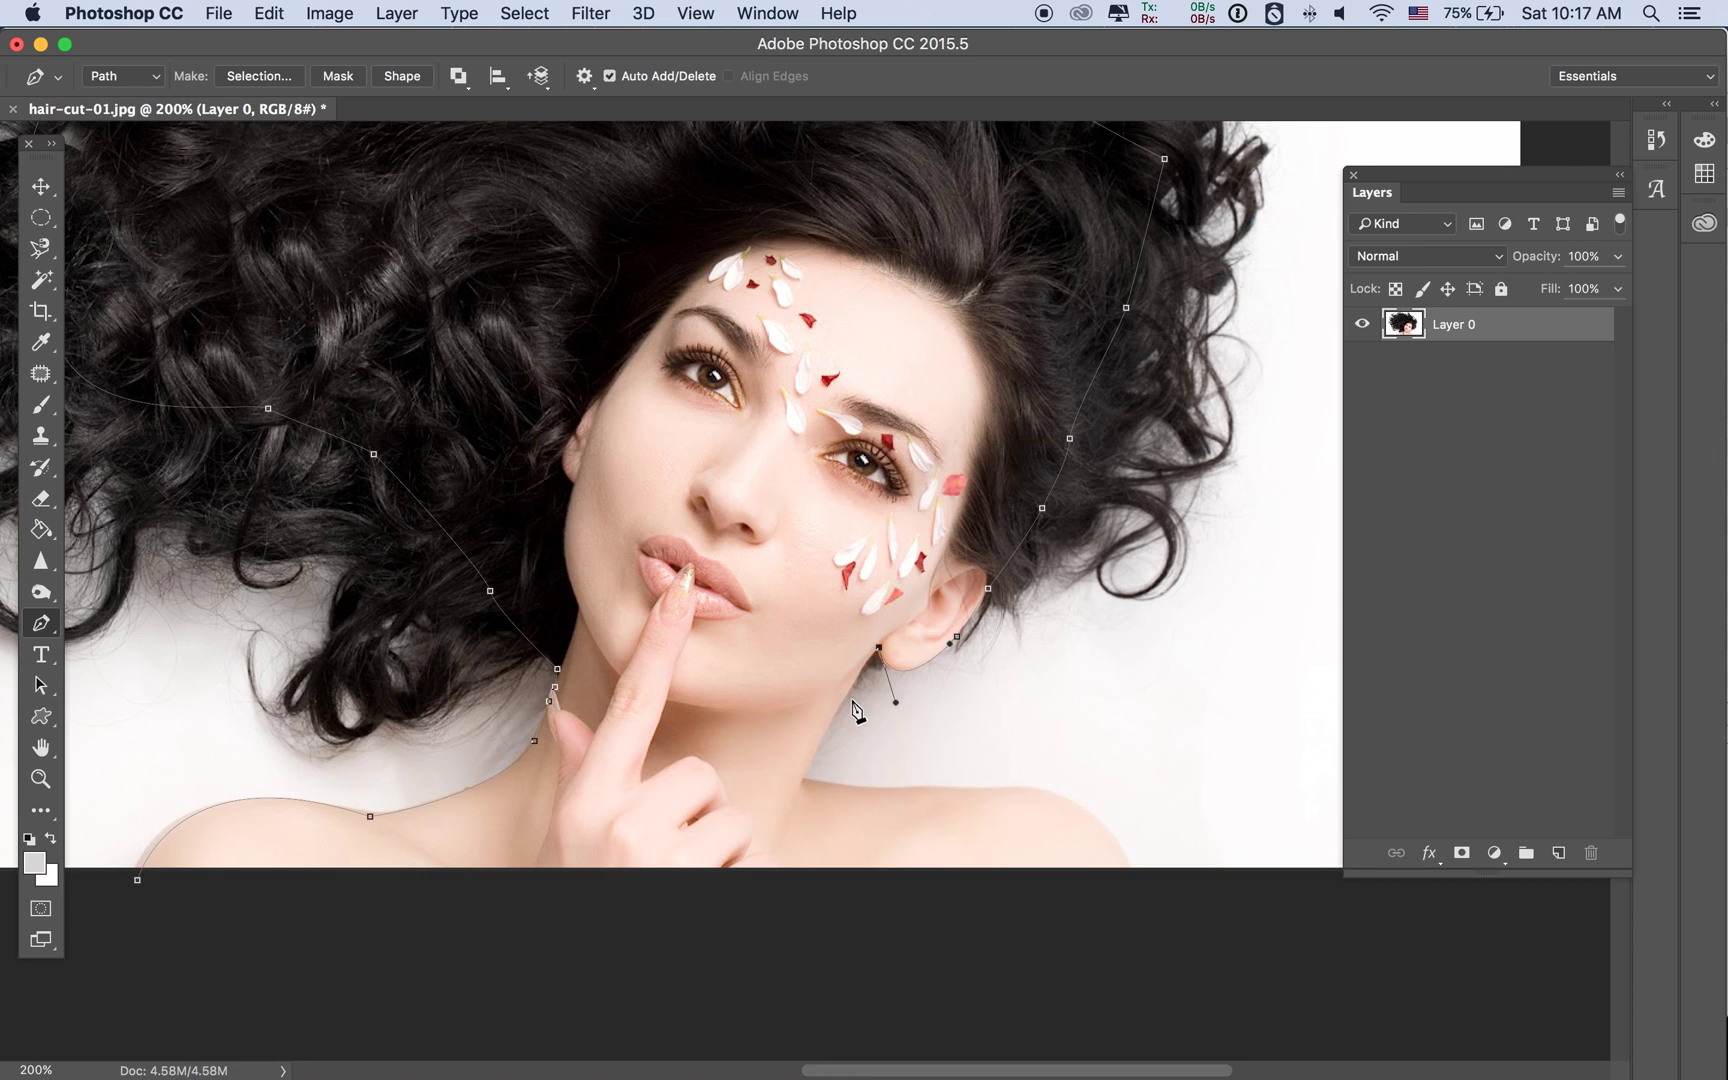
drag(875, 682, 858, 678)
click(805, 787)
key(super+z)
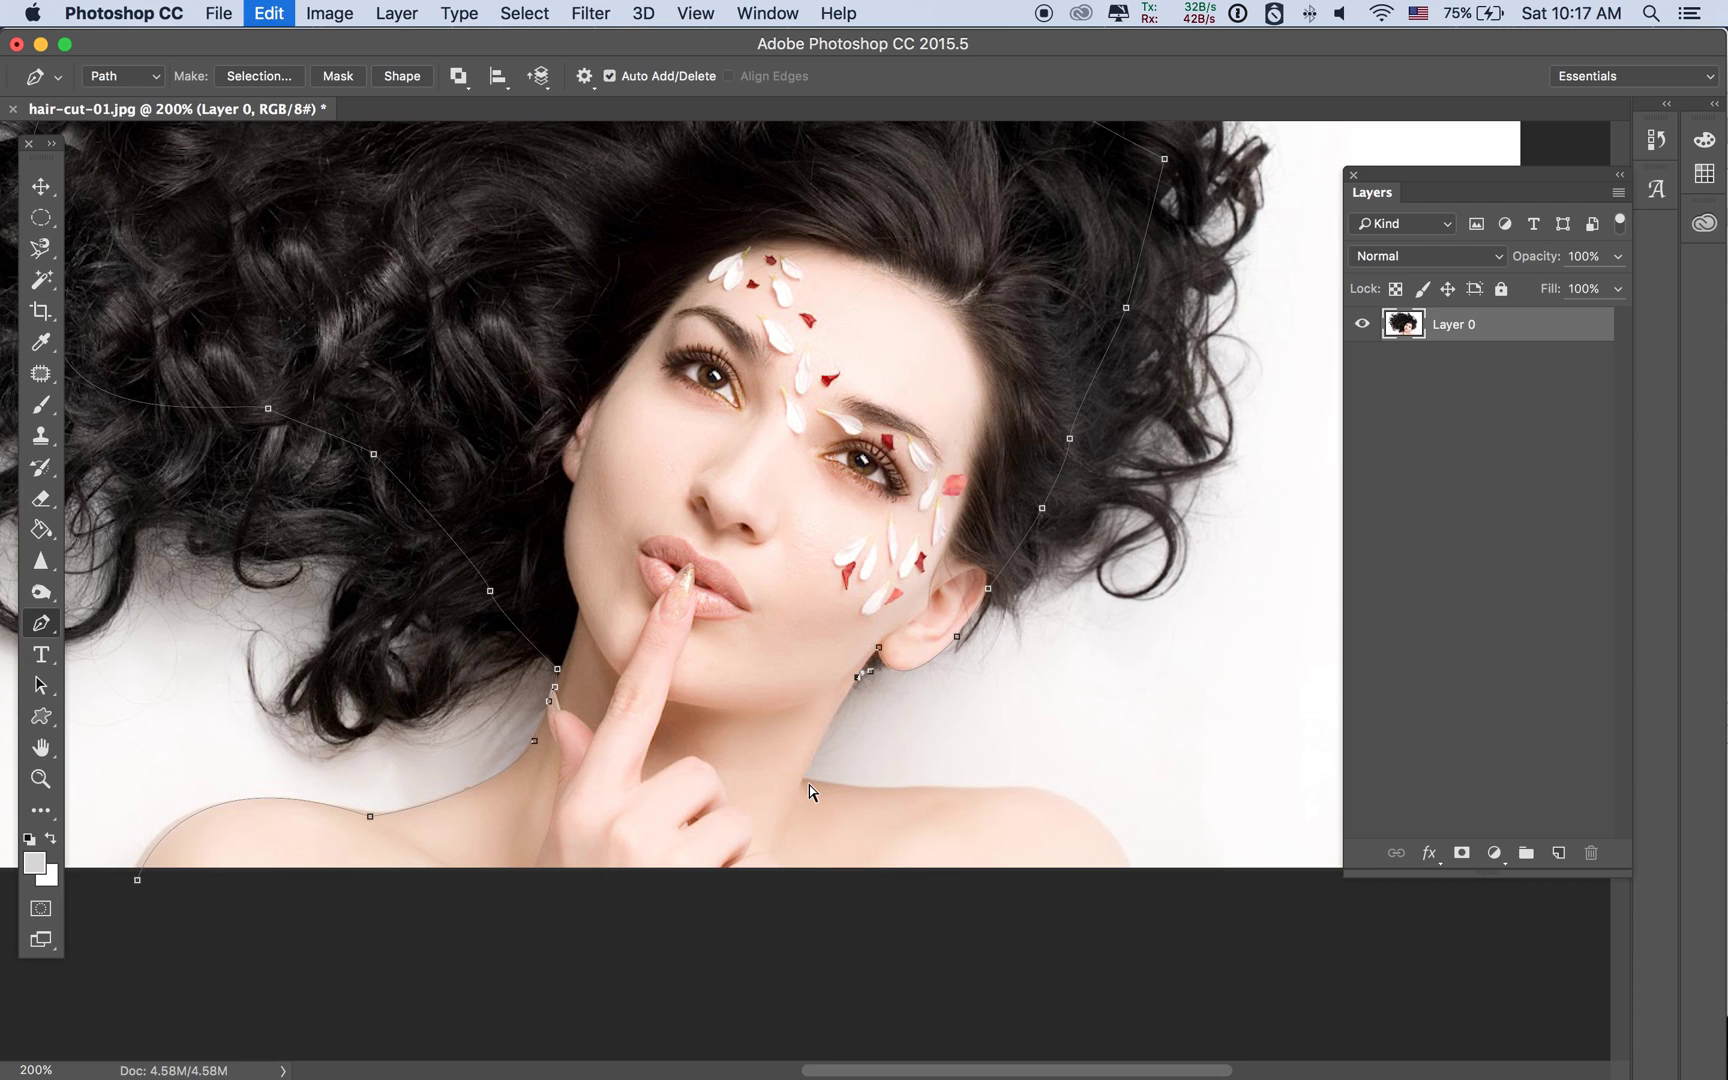
drag(803, 780, 835, 784)
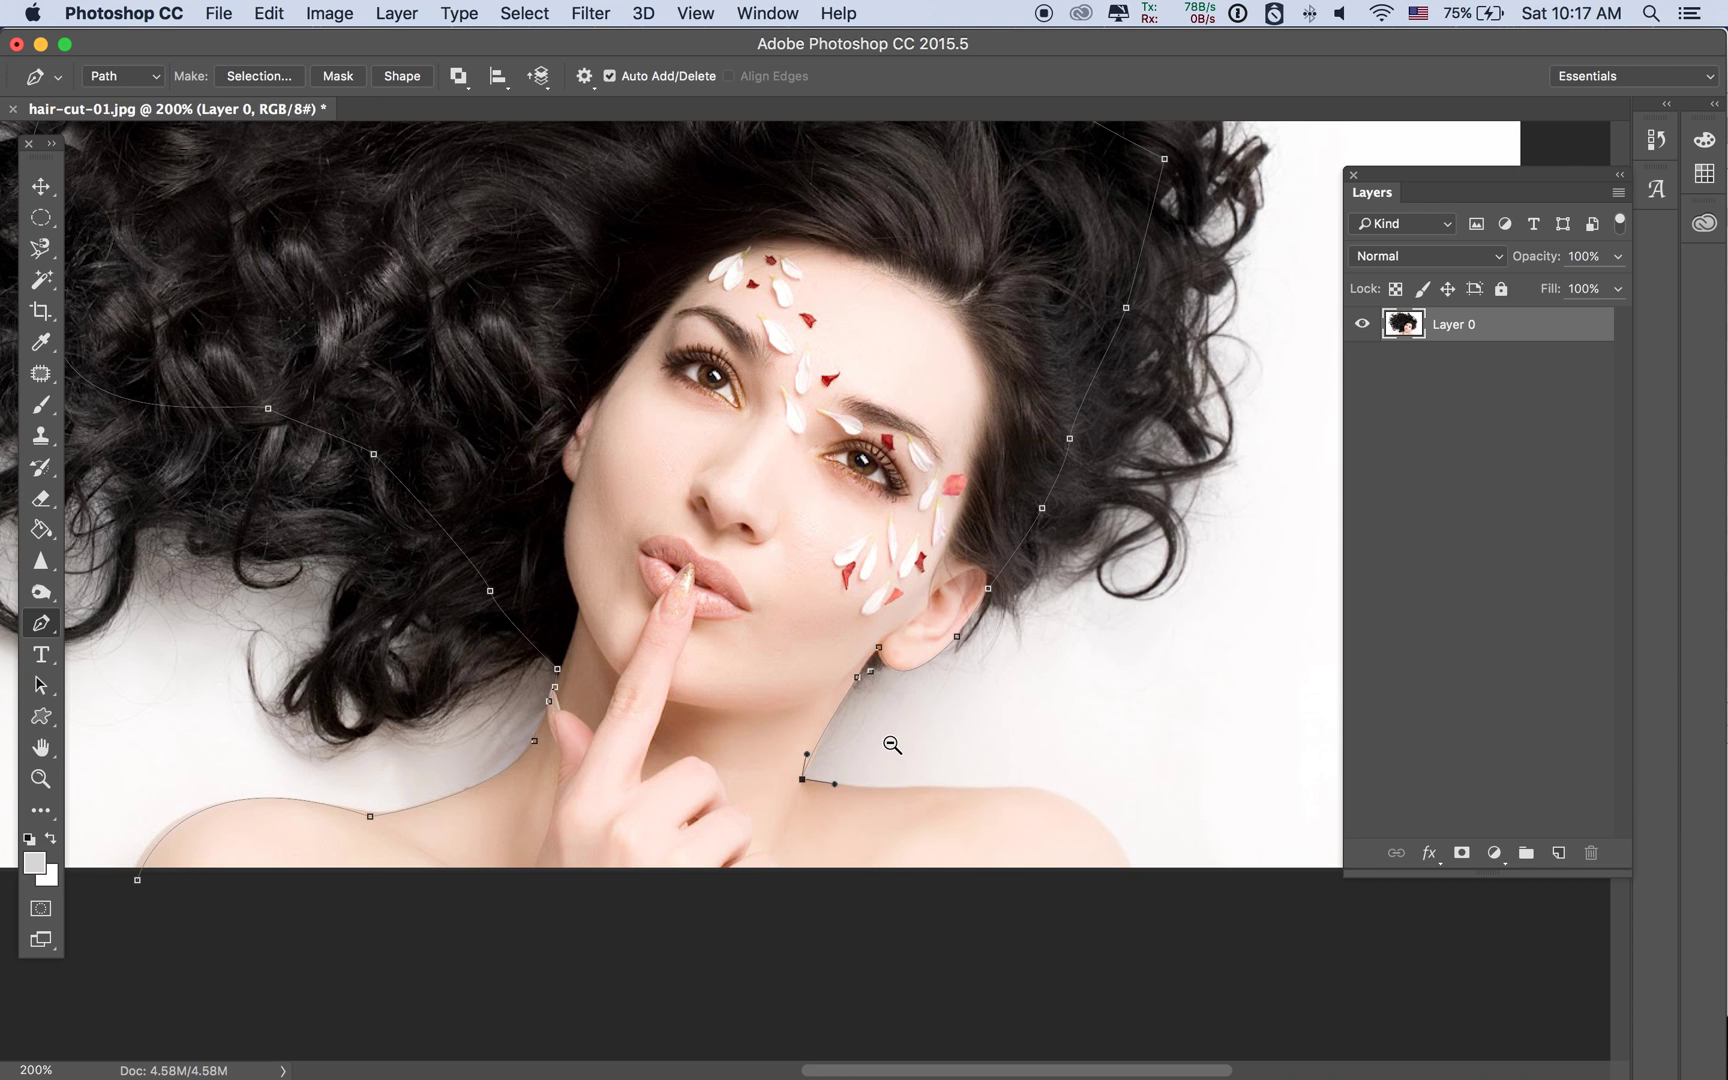
alt+super+click(892, 745)
drag(1091, 893, 1098, 929)
drag(1081, 857, 1070, 824)
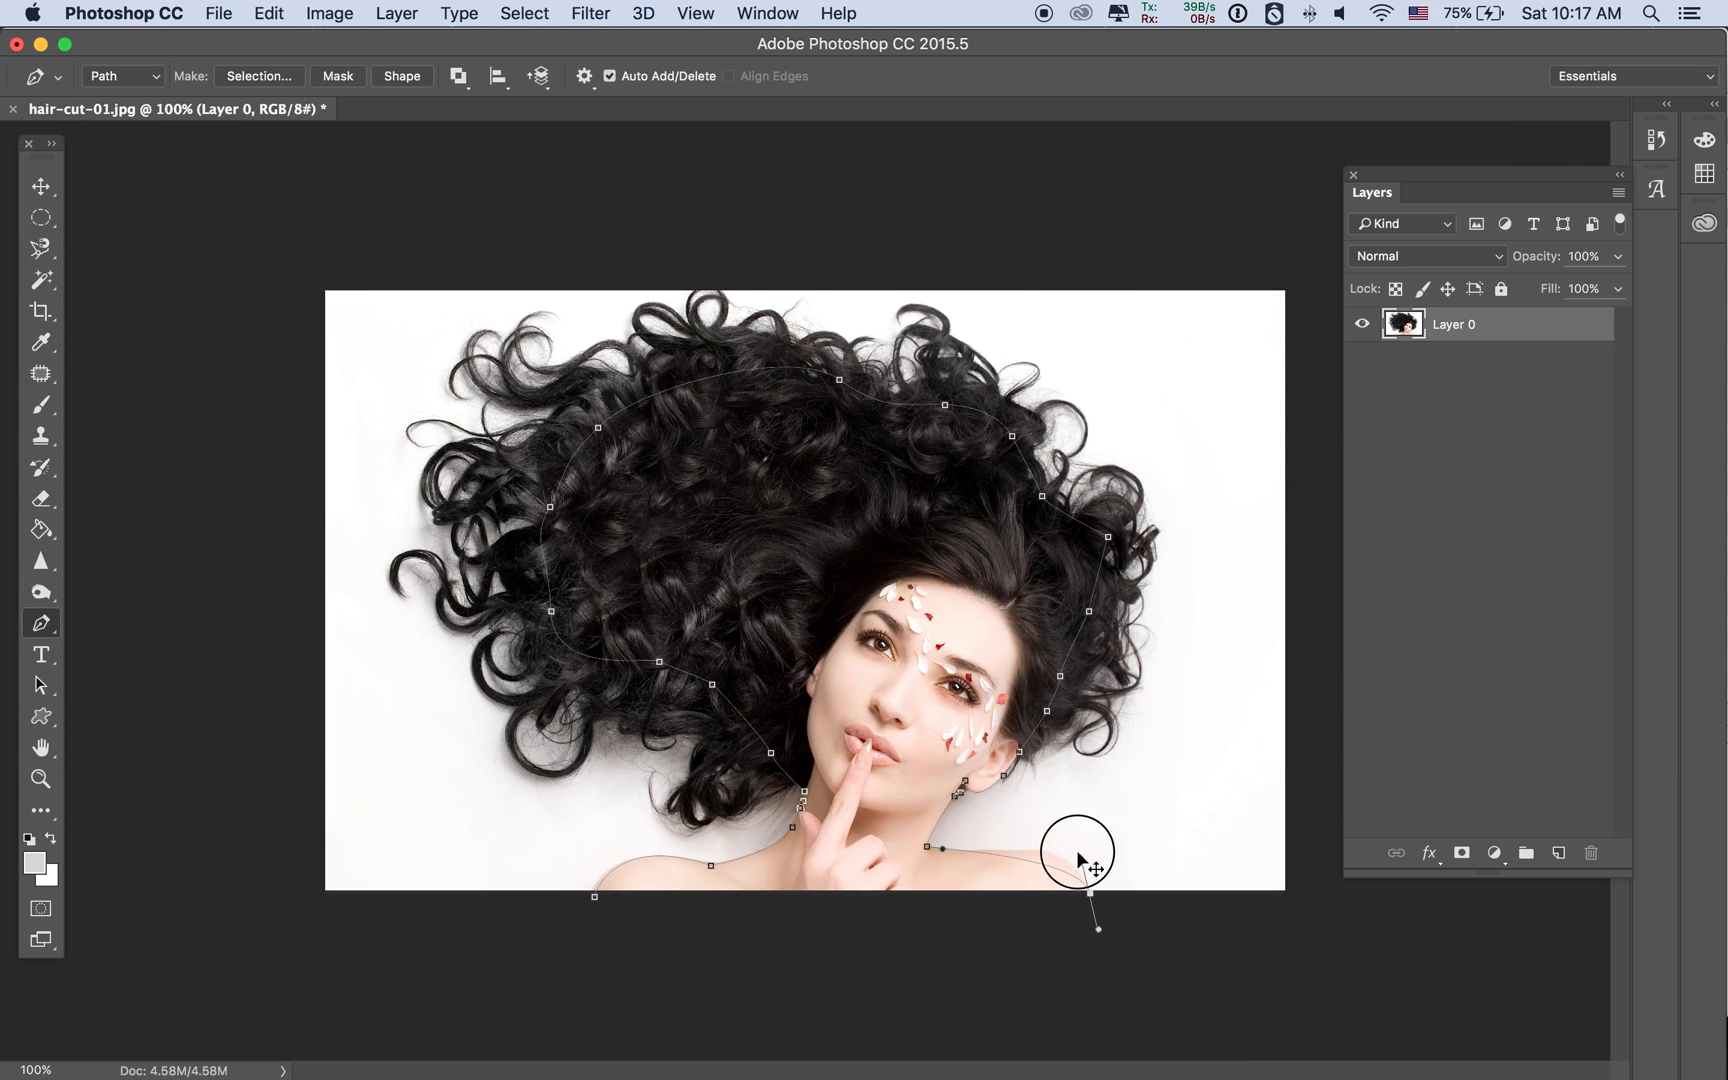
Replace the last anchor with a smoother curve over the right shoulder, ending just below it.
key(super+z)
click(1031, 852)
drag(1031, 852, 1097, 928)
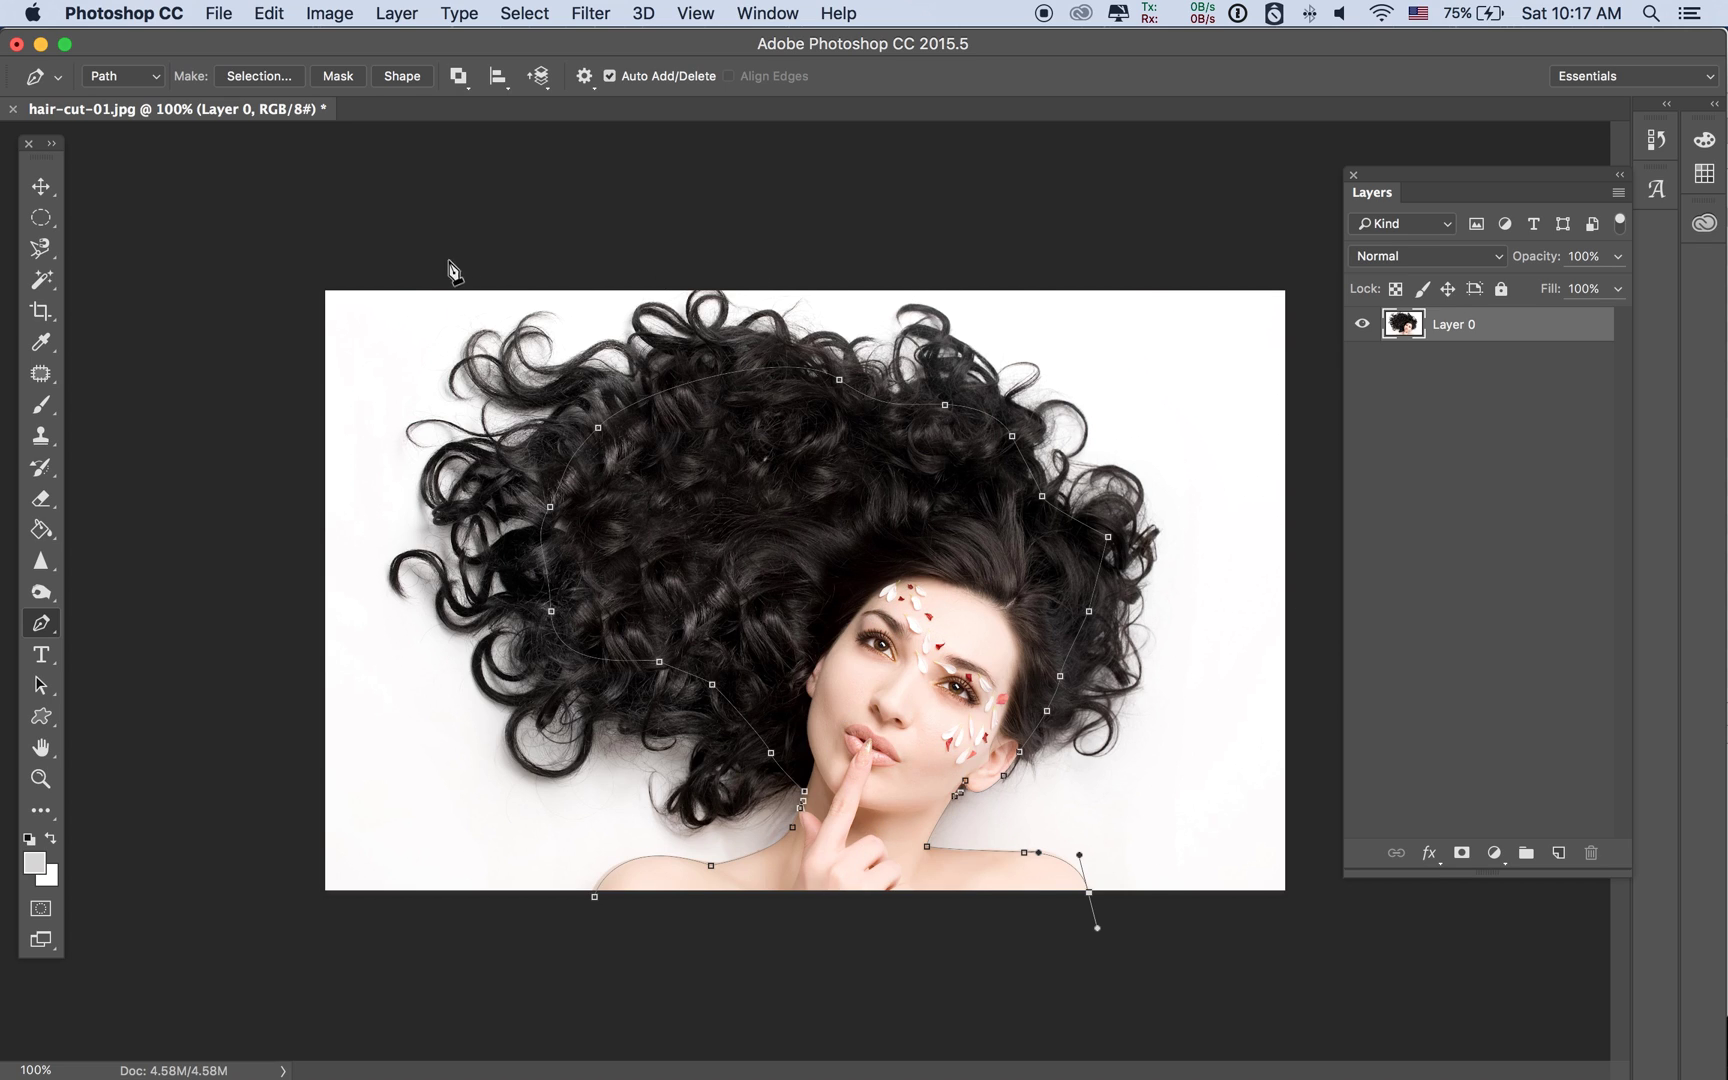
key(super+minus)
drag(1053, 869, 1062, 871)
Loop the path wide around outside the photo and close it at the starting point.
drag(1222, 408, 1220, 370)
drag(1163, 287, 1111, 278)
drag(437, 263, 397, 278)
drag(311, 436, 302, 490)
drag(296, 769, 366, 856)
drag(595, 855, 604, 848)
click(664, 795)
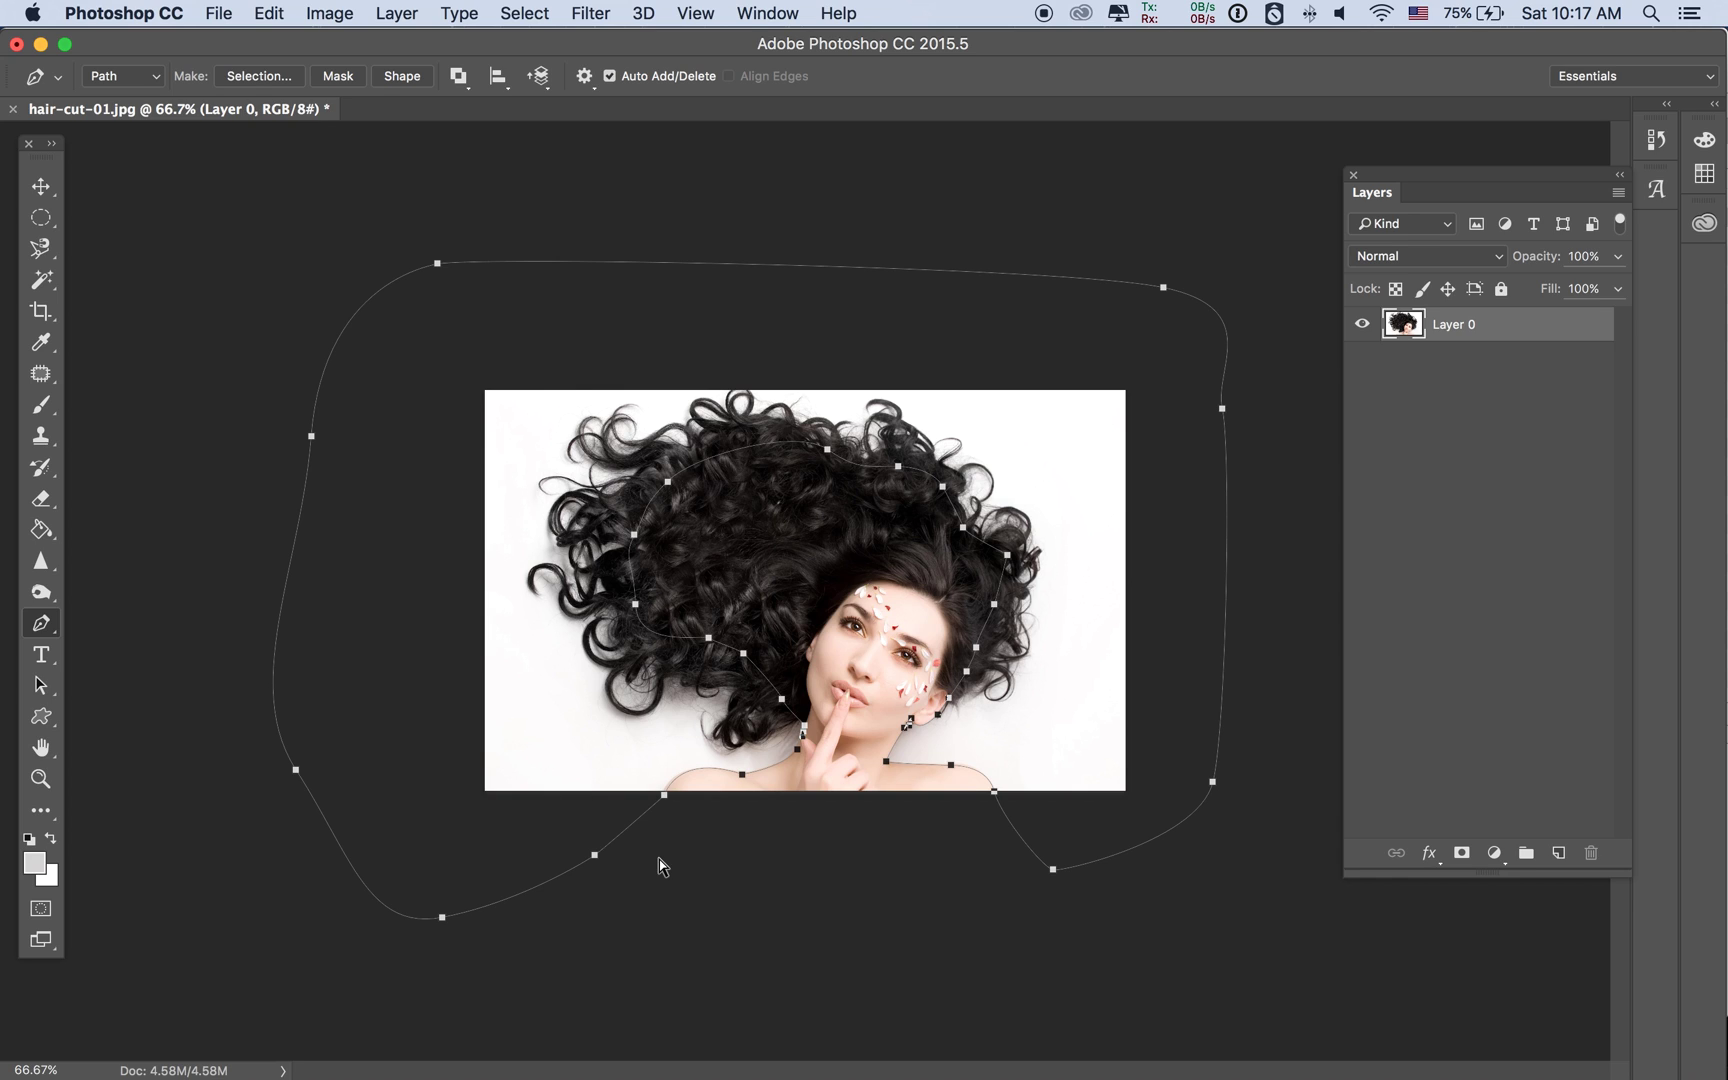
Convert the closed path to a selection, invert it onto the background, and open the Select menu.
key(ctrl+Return)
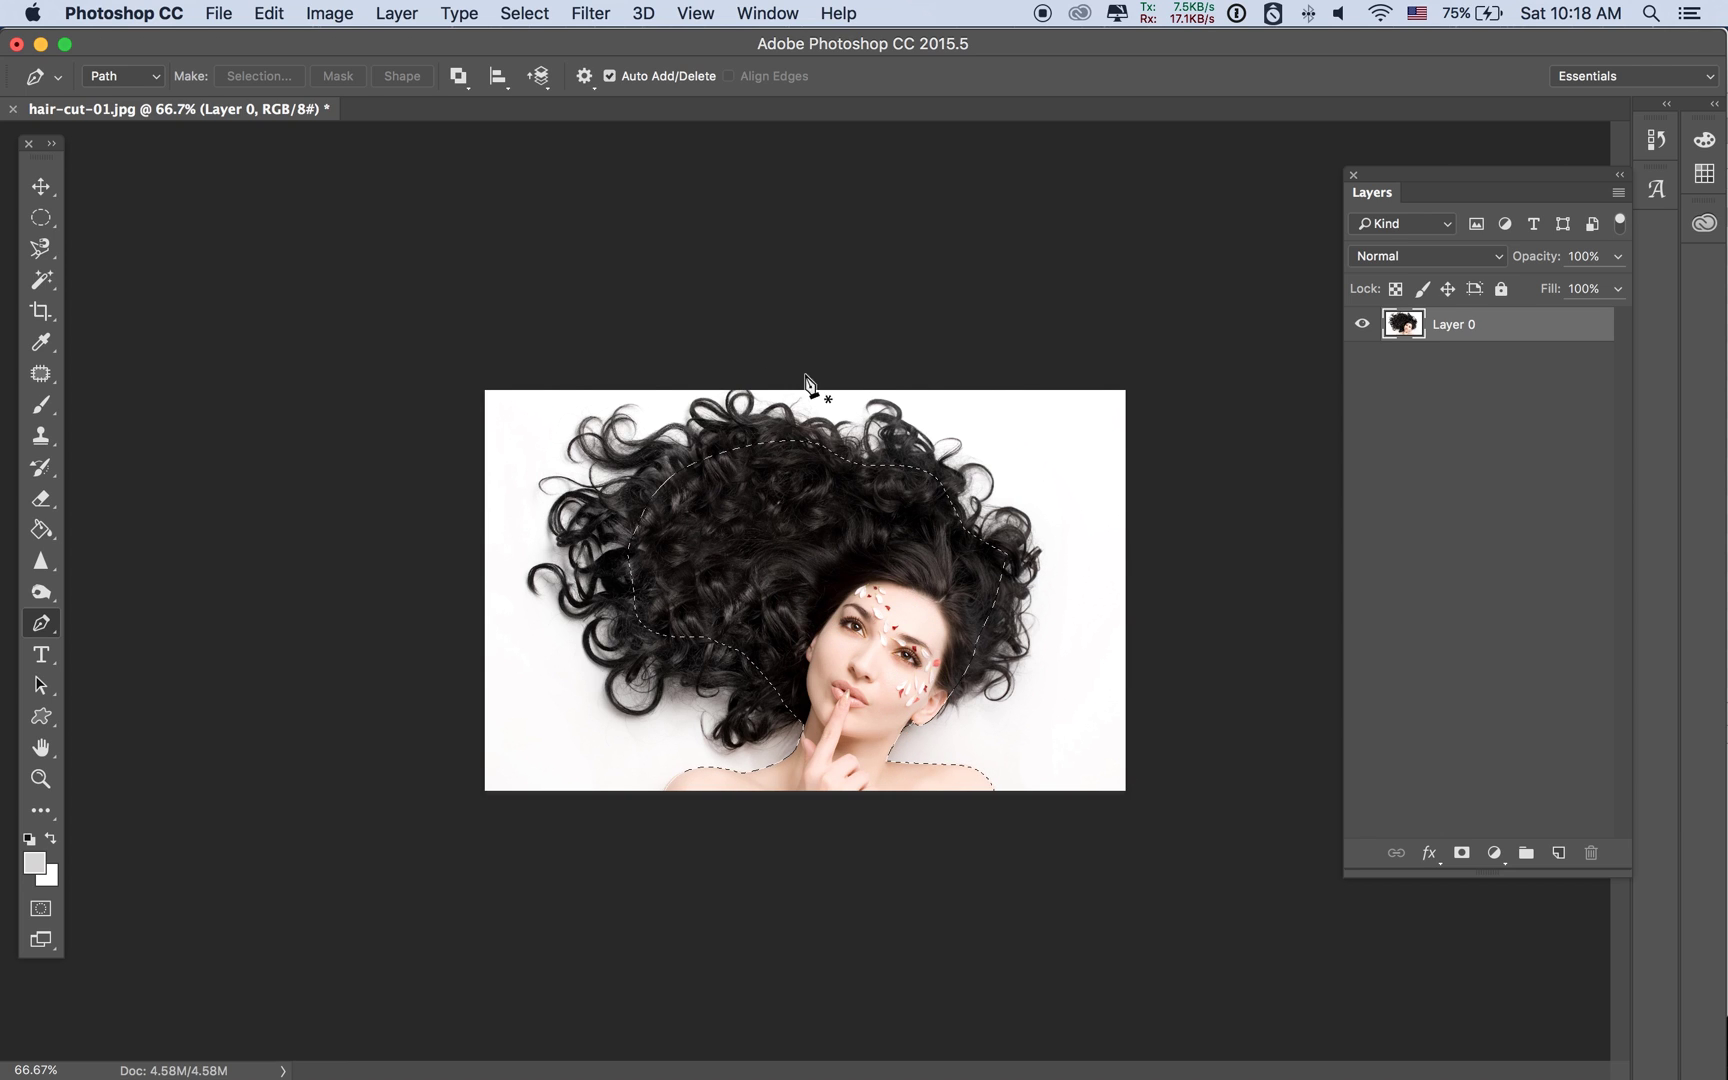
key(v)
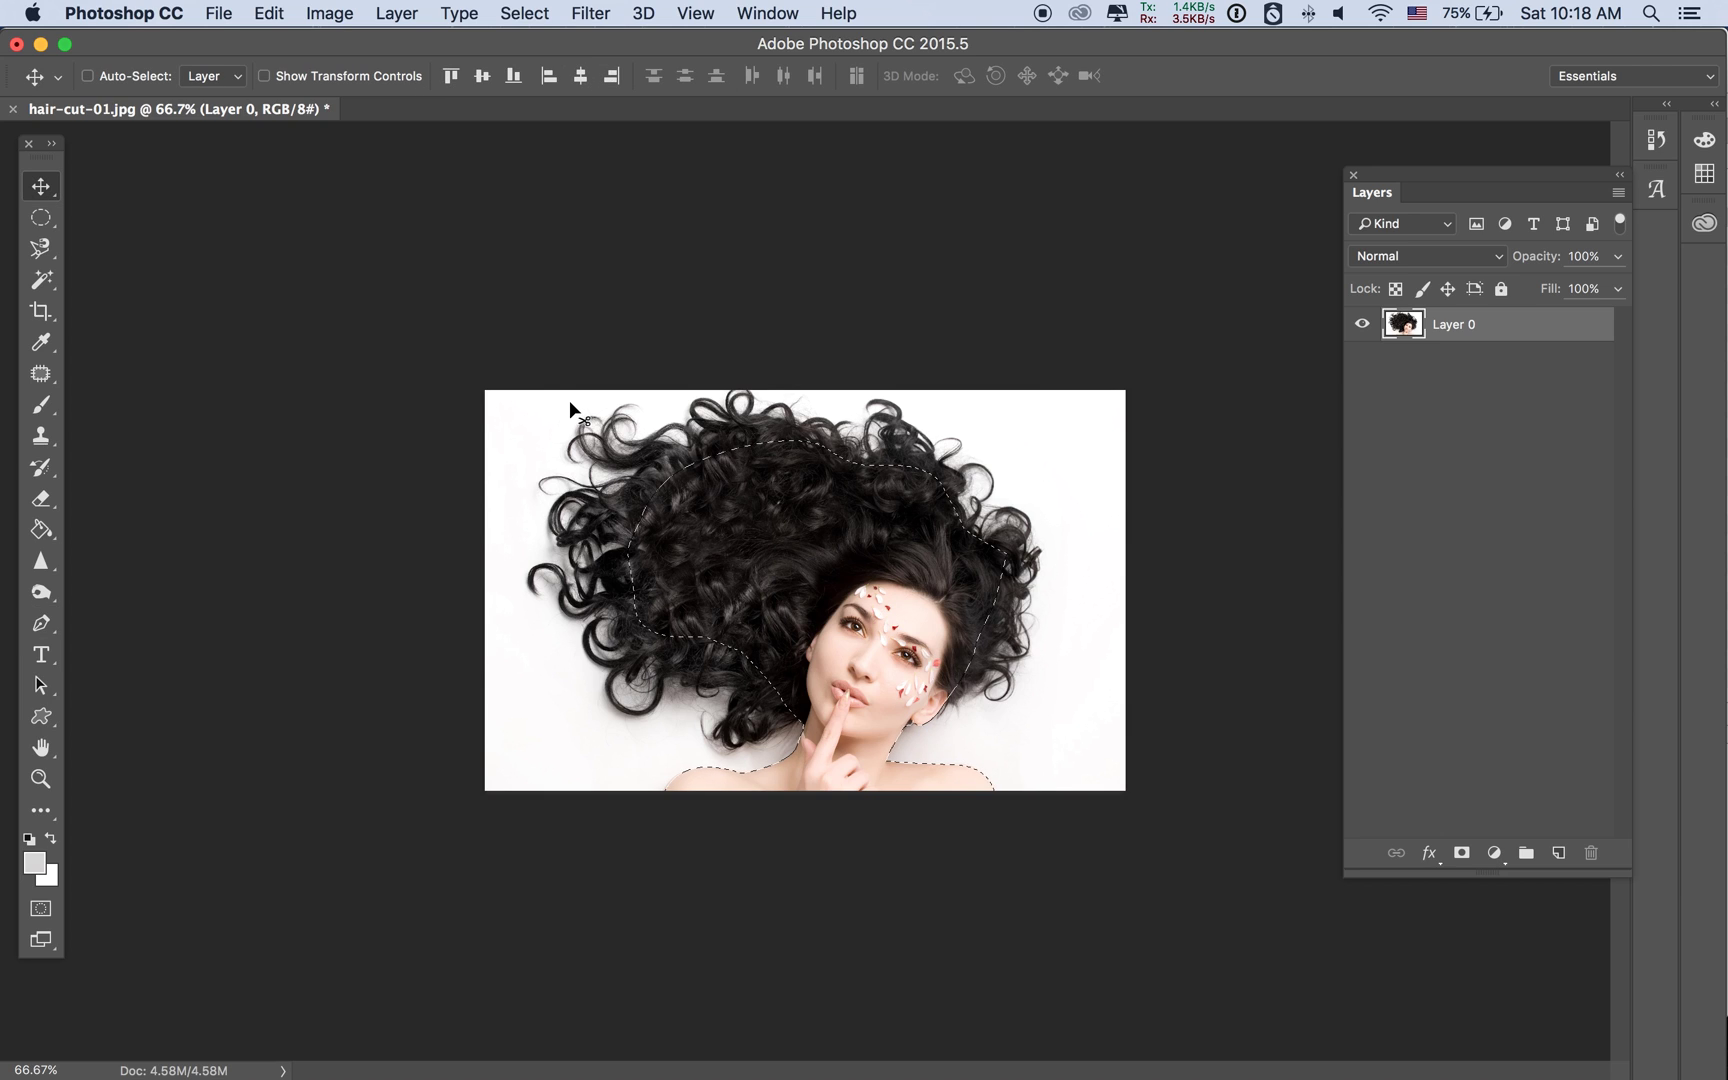
key(super+shift+i)
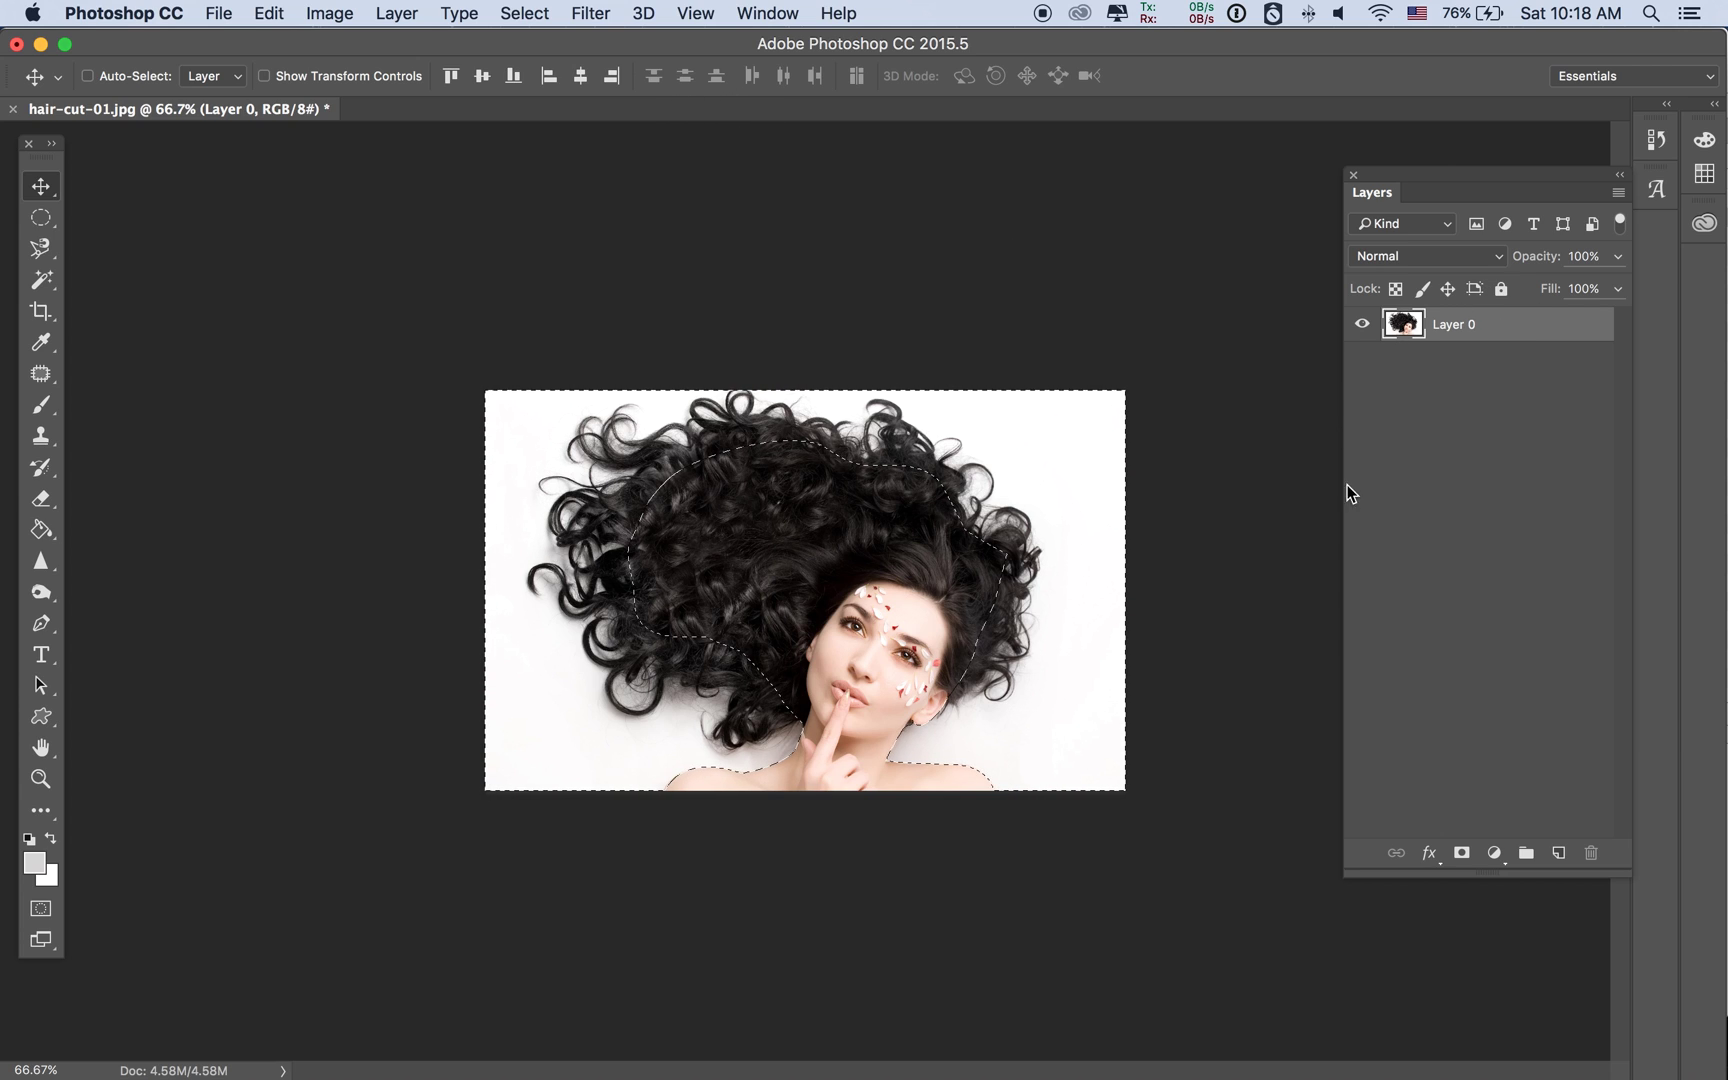
click(527, 14)
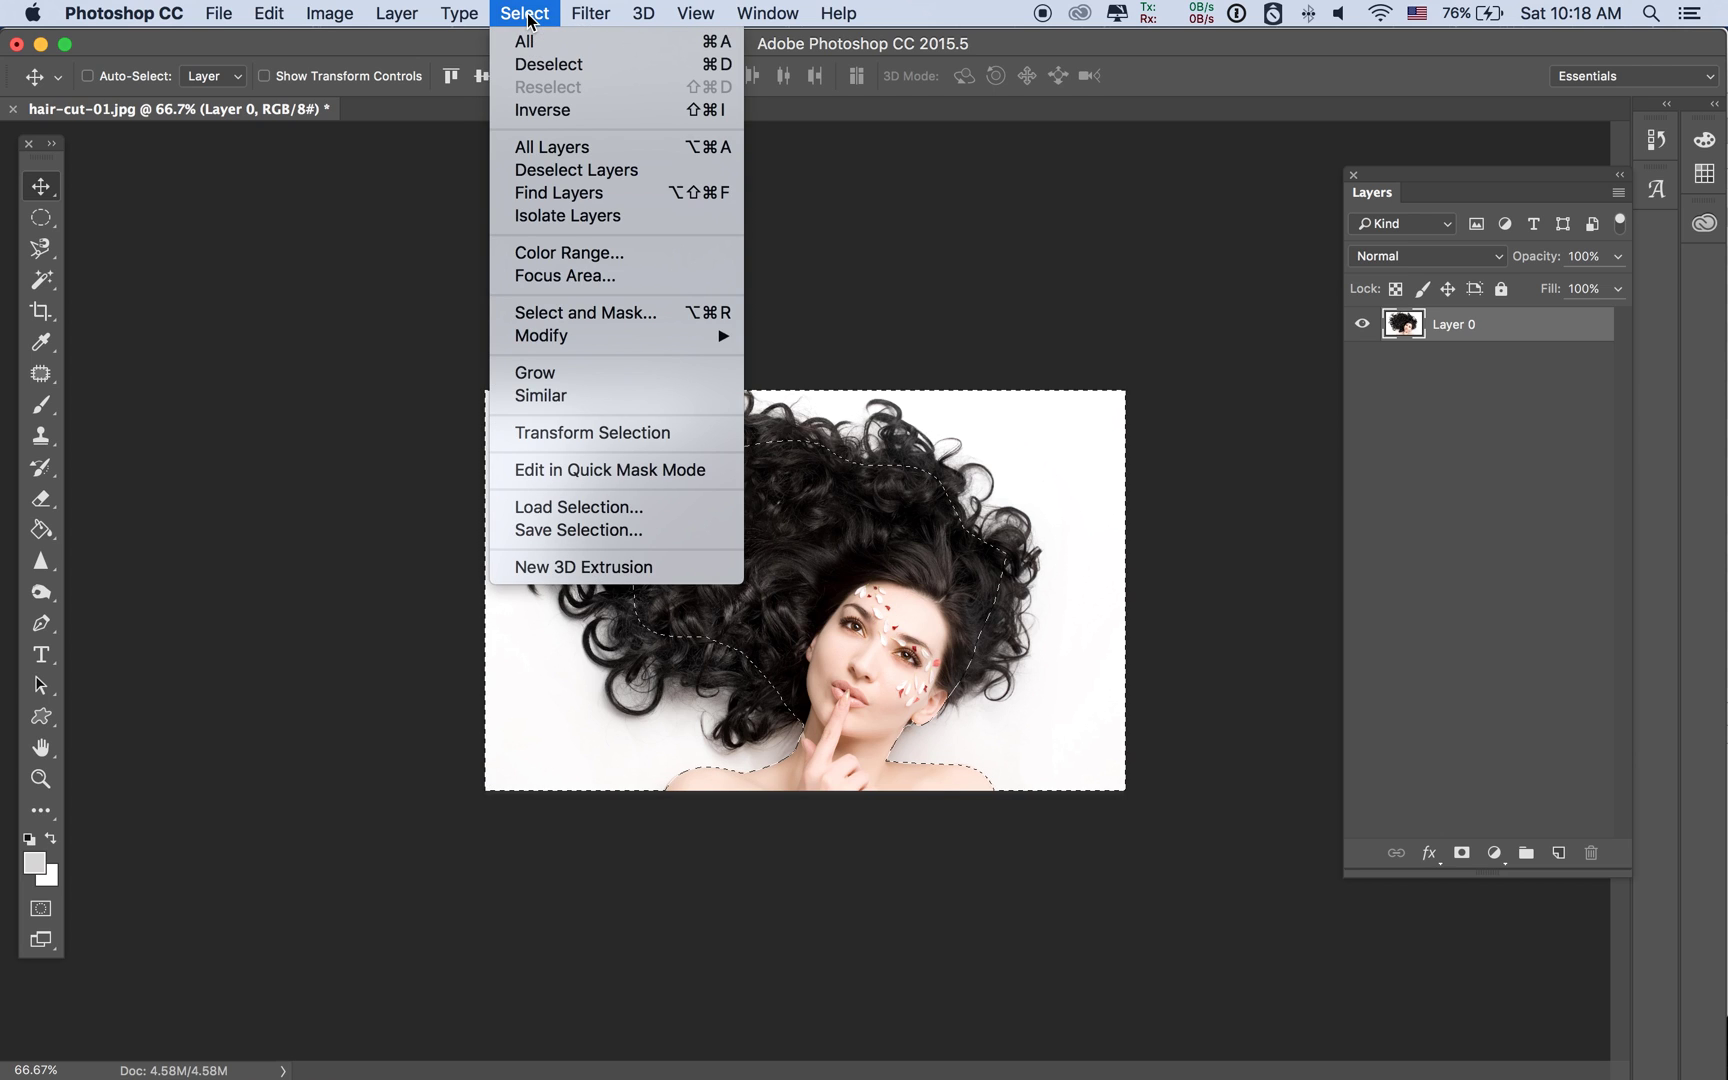
In Color Range, sample the white background at fuzziness 82 and view the image at 100%.
click(540, 253)
drag(1385, 216, 1117, 180)
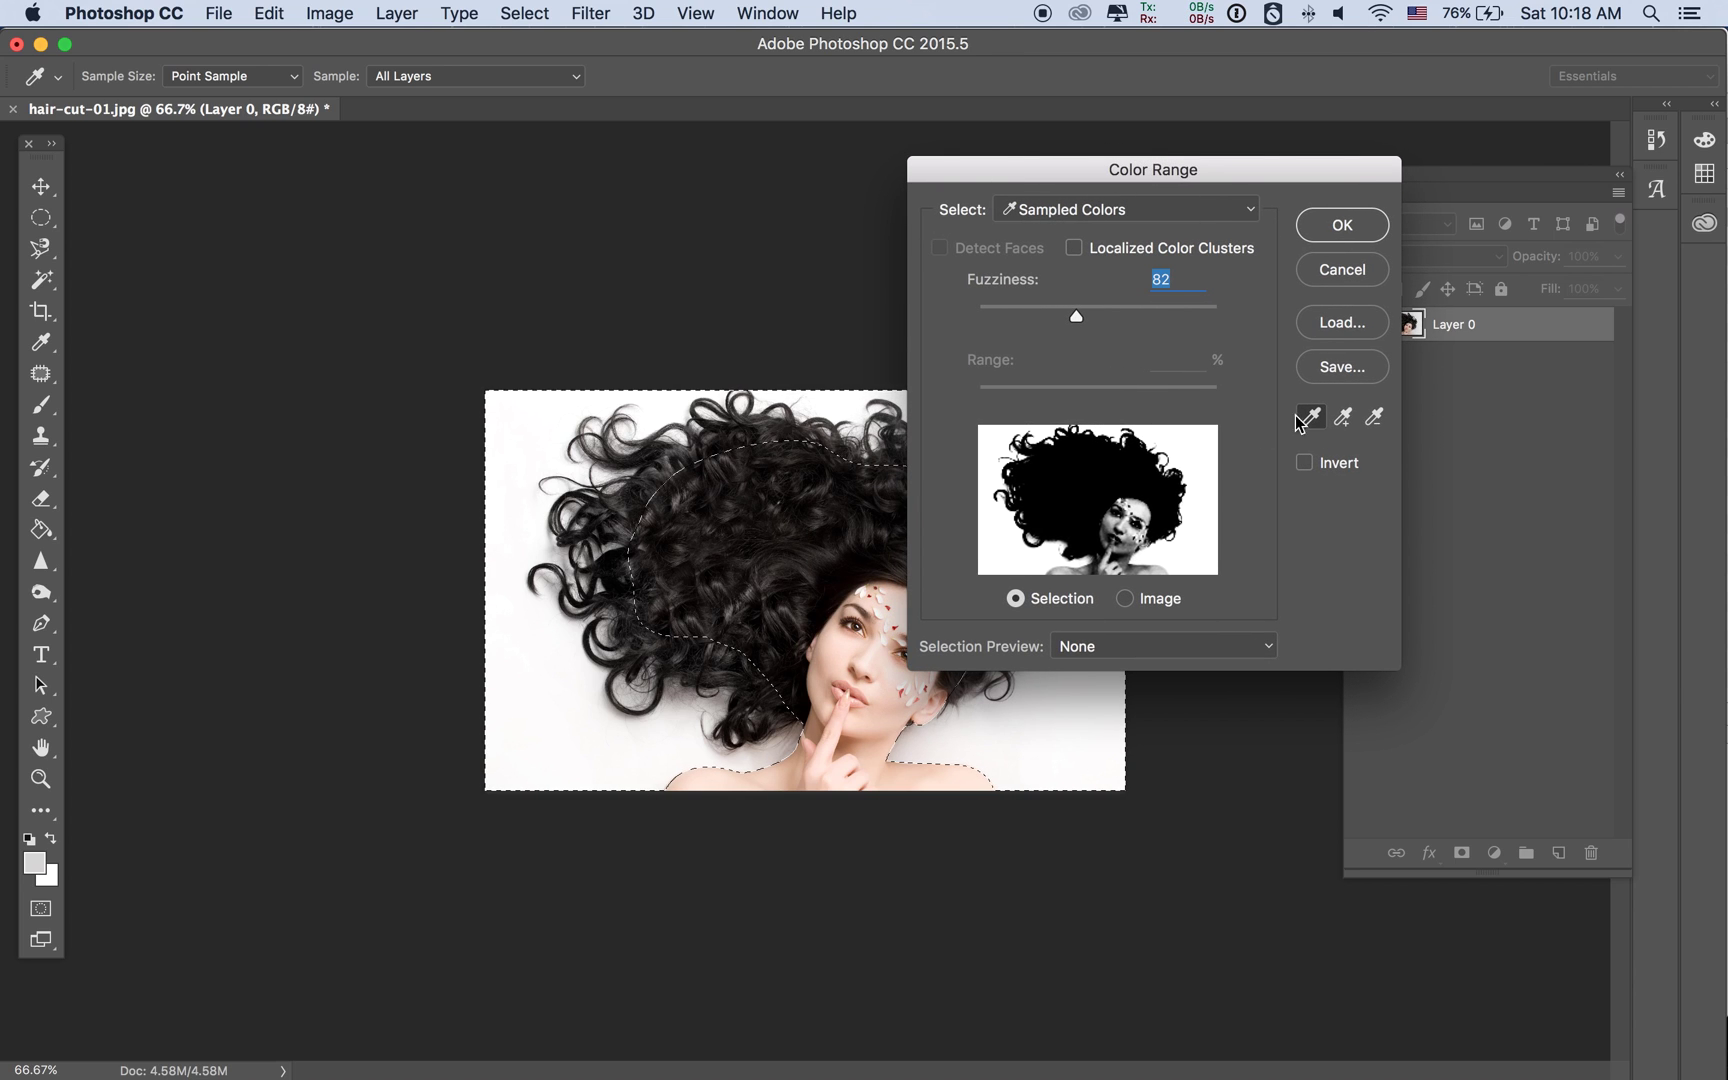
drag(1218, 178, 1302, 190)
drag(1040, 174, 1153, 152)
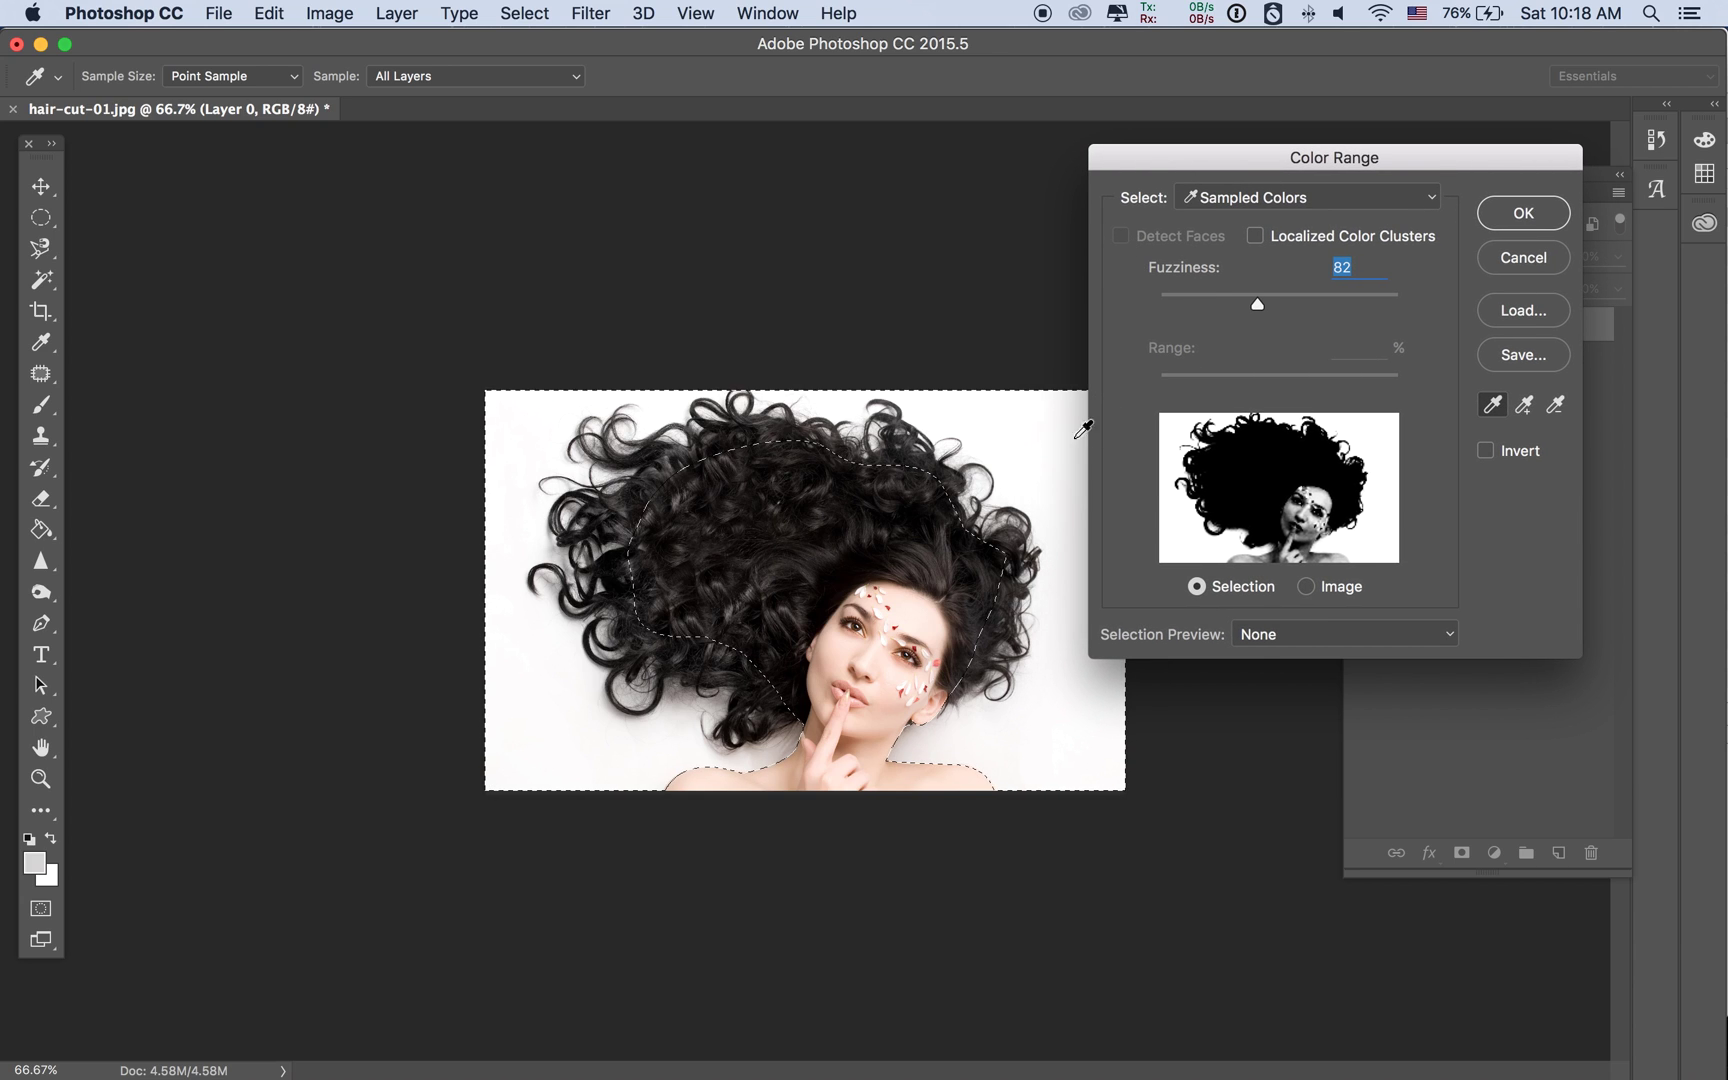
click(1045, 689)
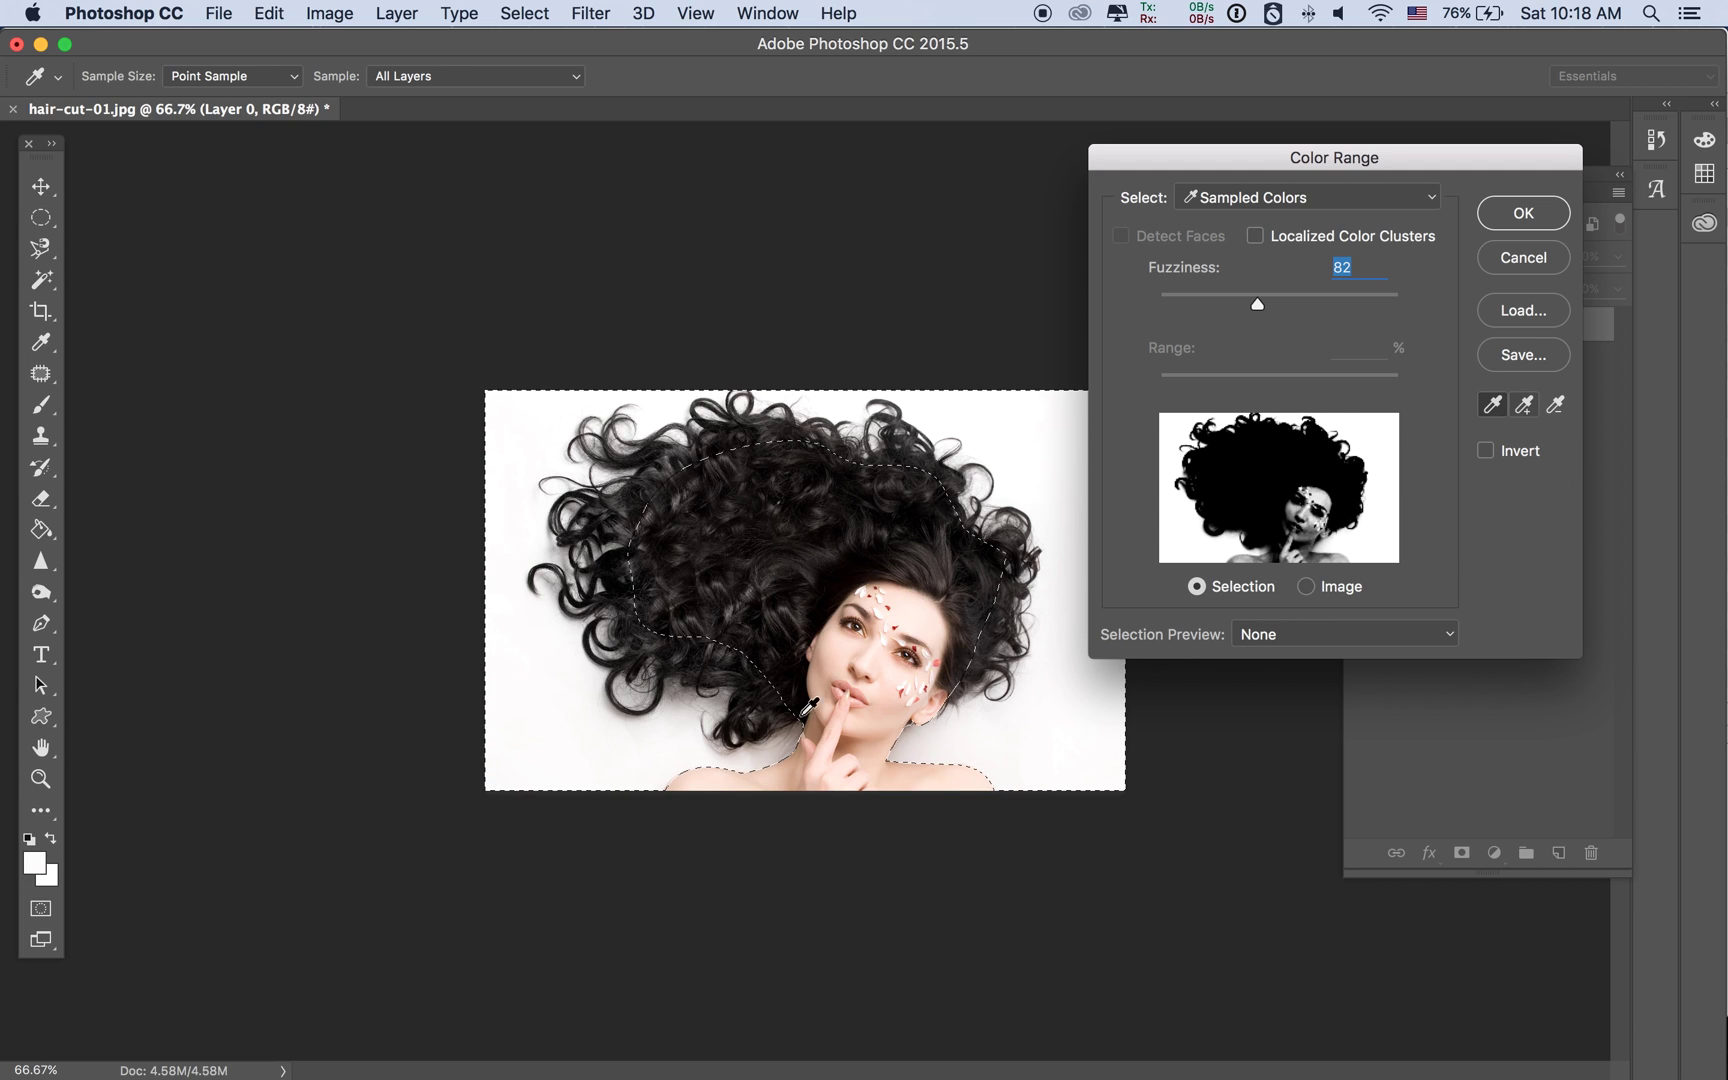
key(super+plus)
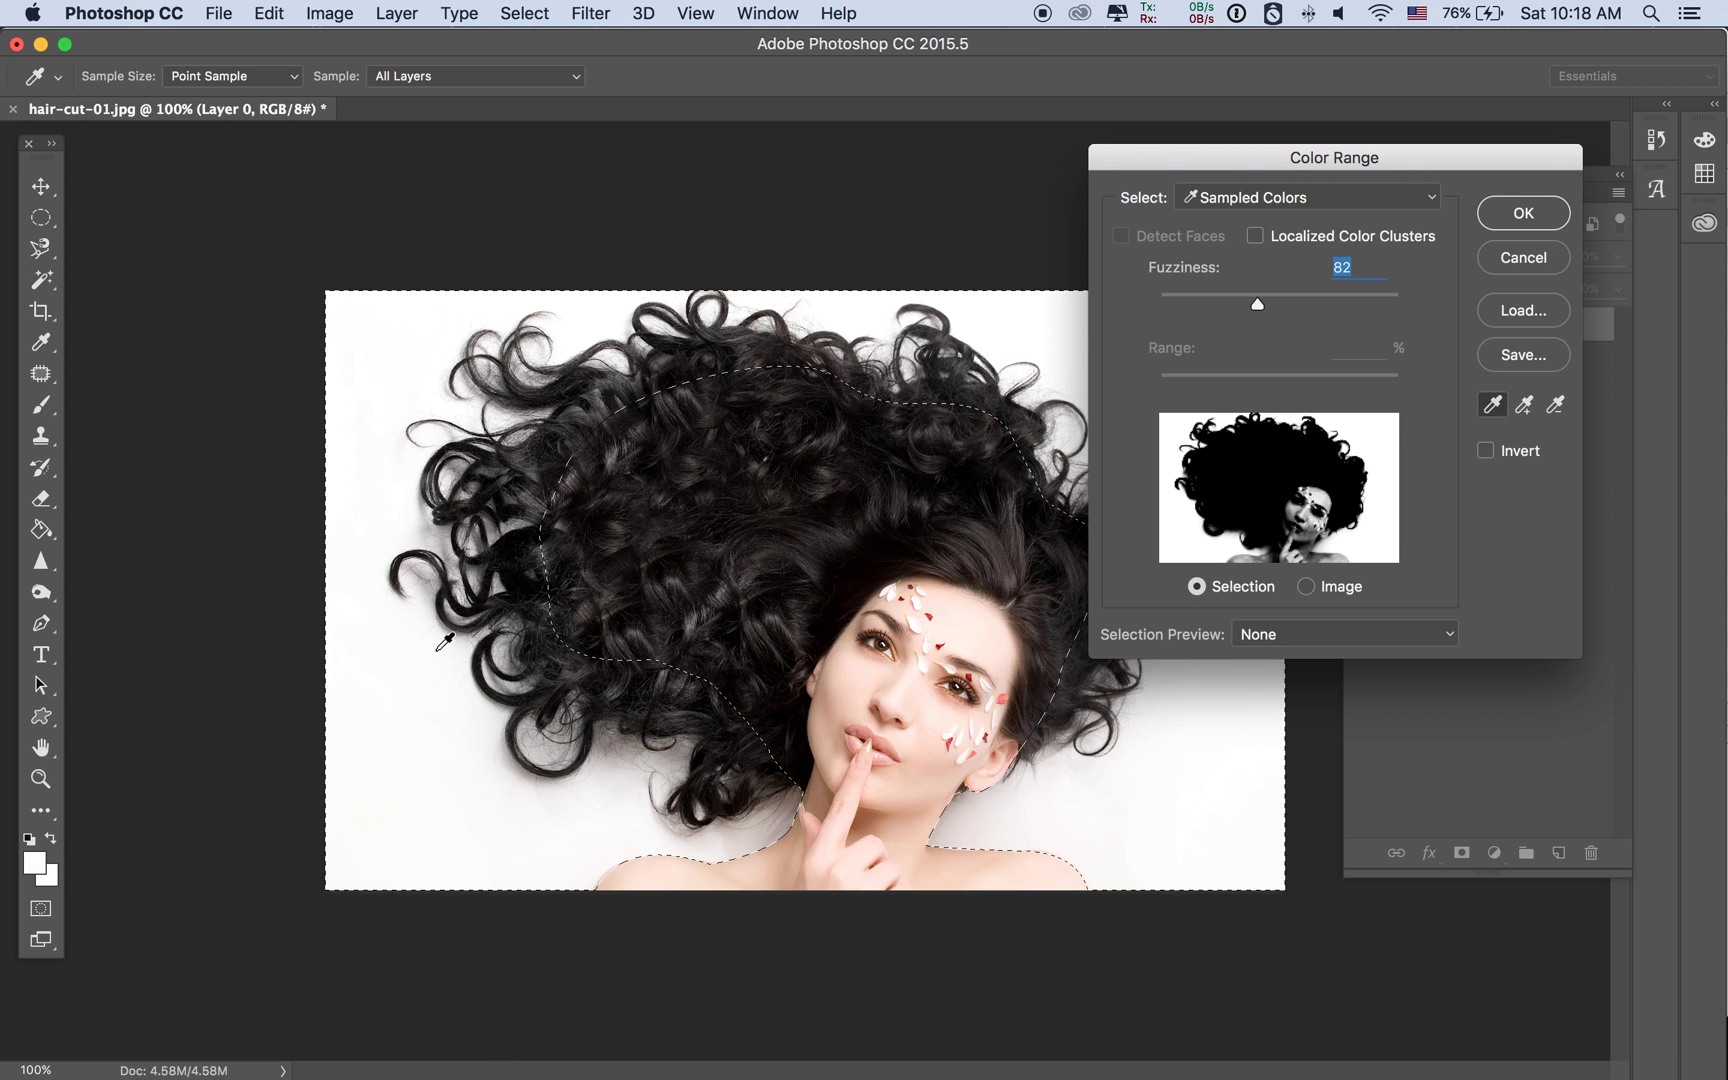
Add the pale tones near the hair and shoulders to the sample, set Fuzziness to 59, and confirm.
click(1526, 405)
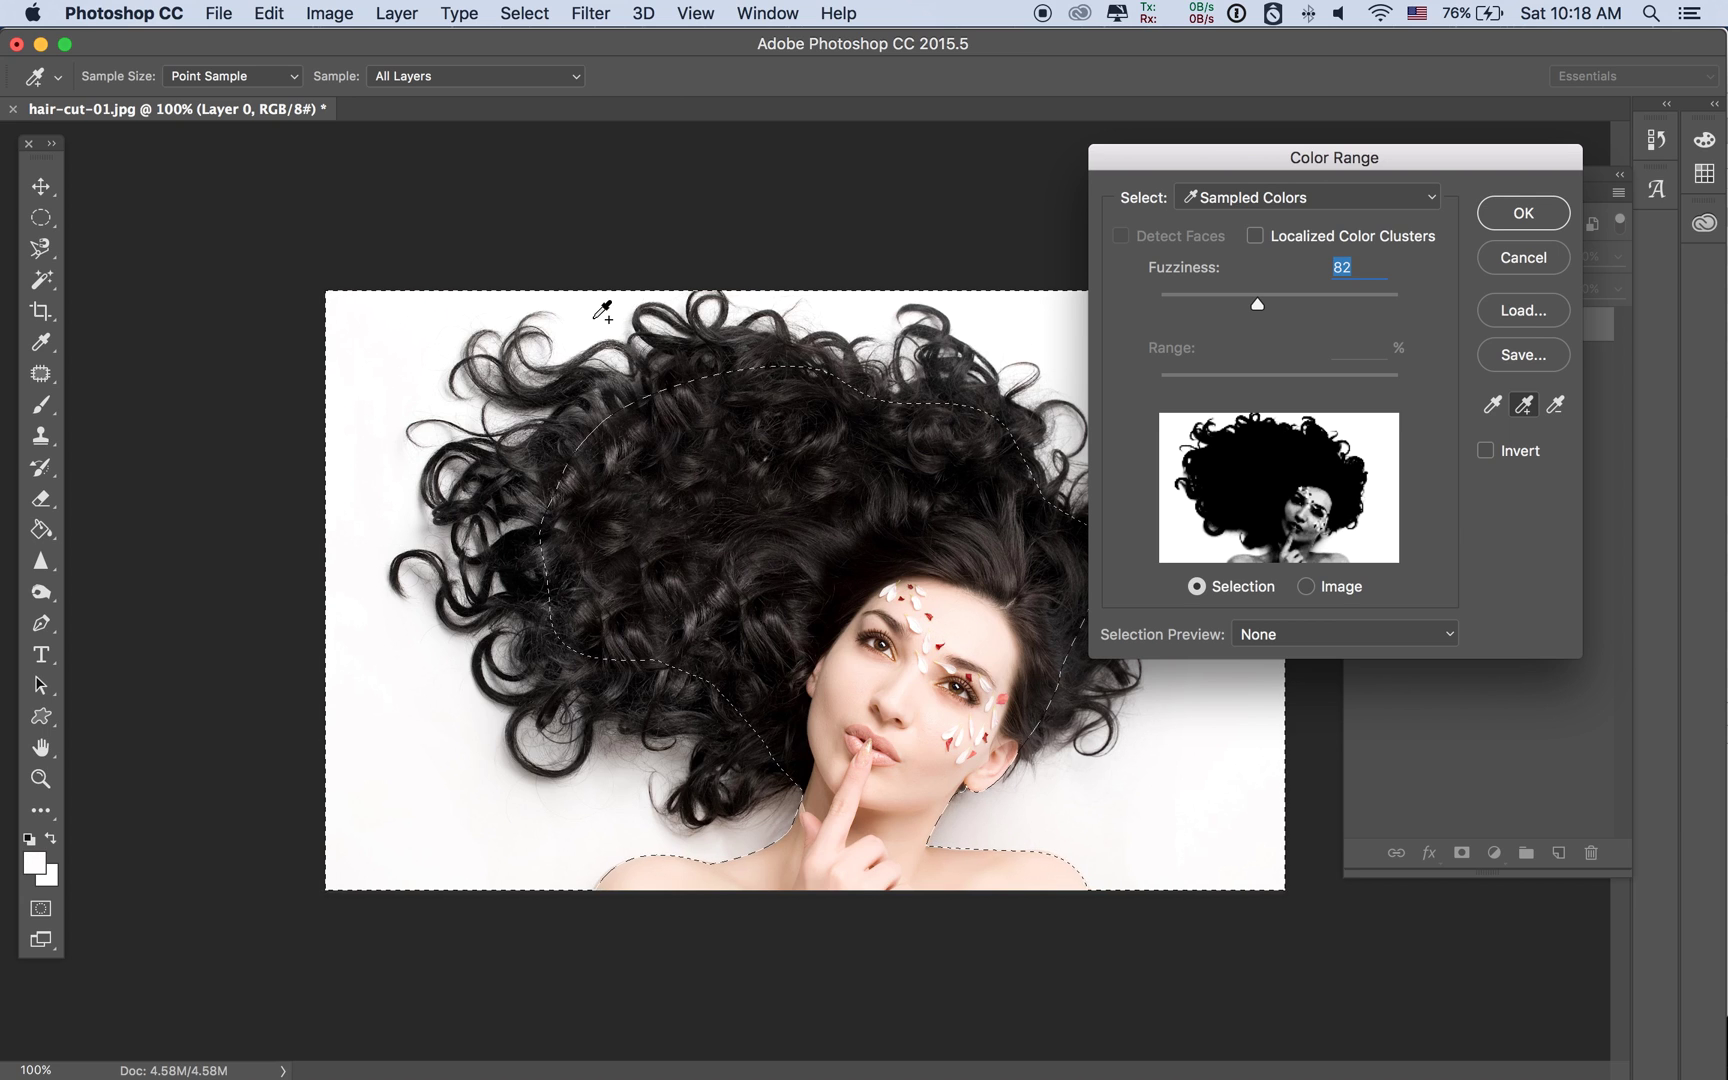
click(626, 466)
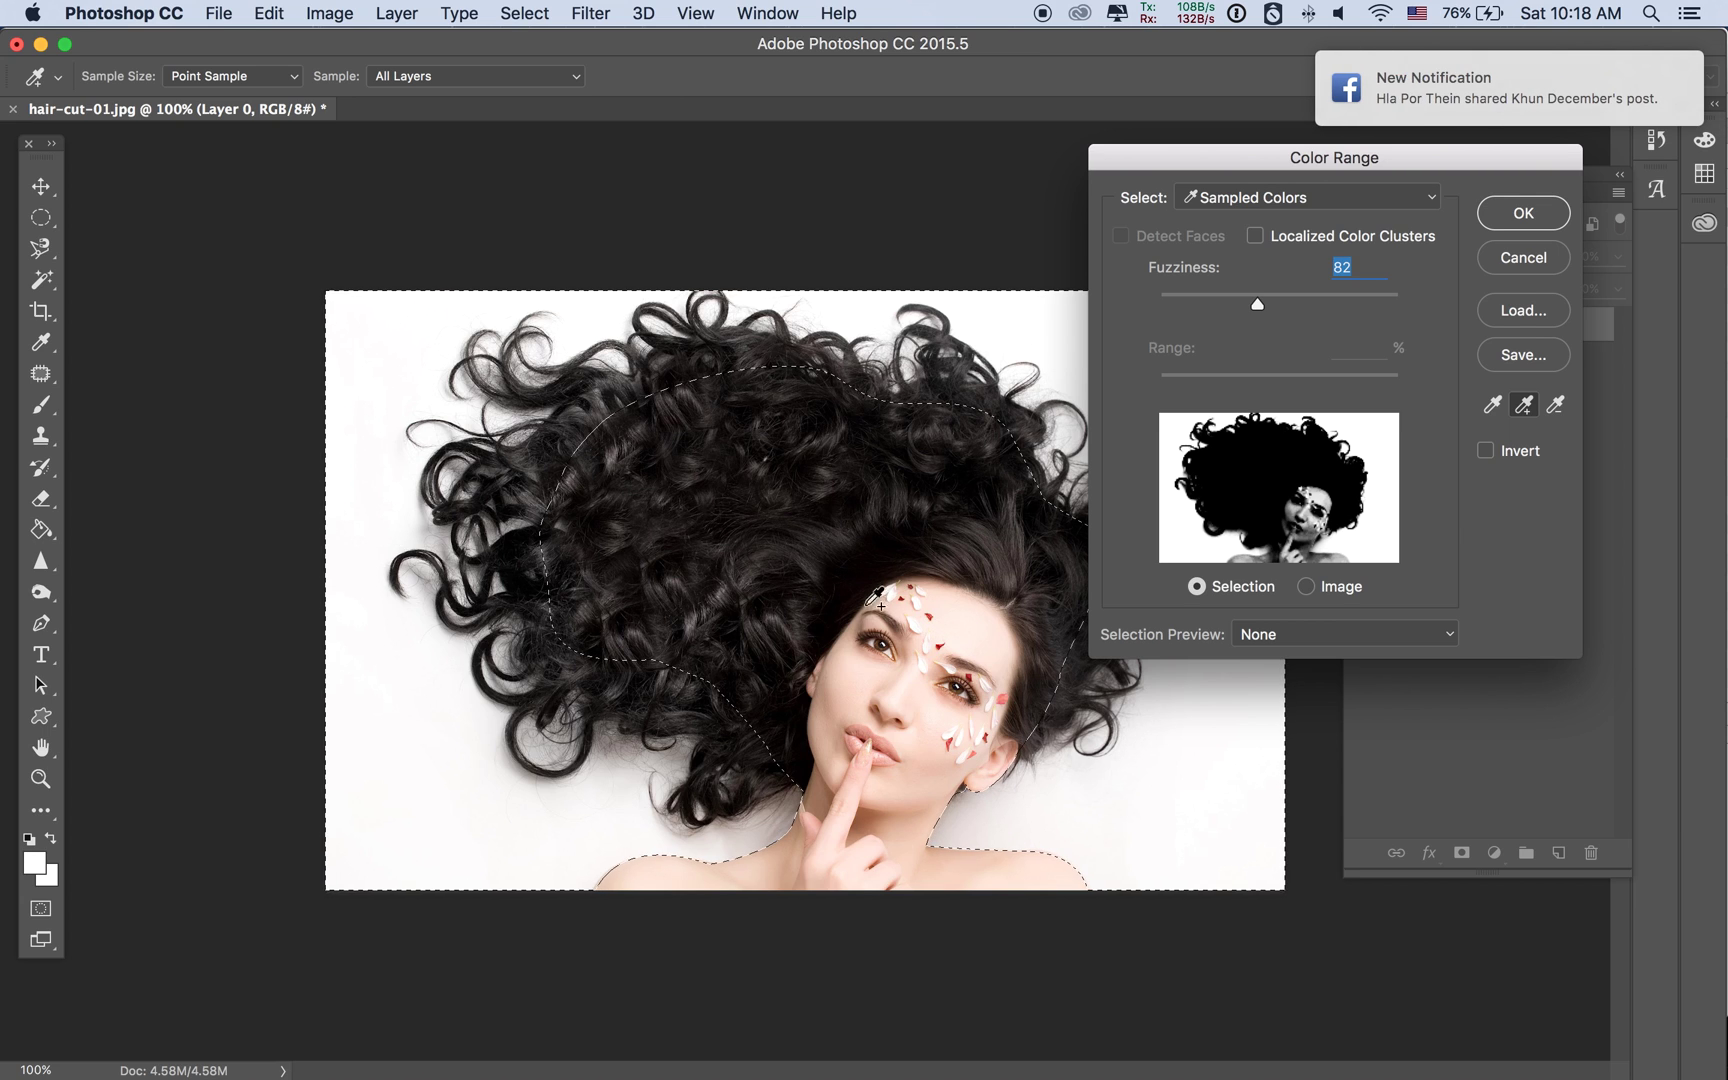
click(692, 517)
click(979, 819)
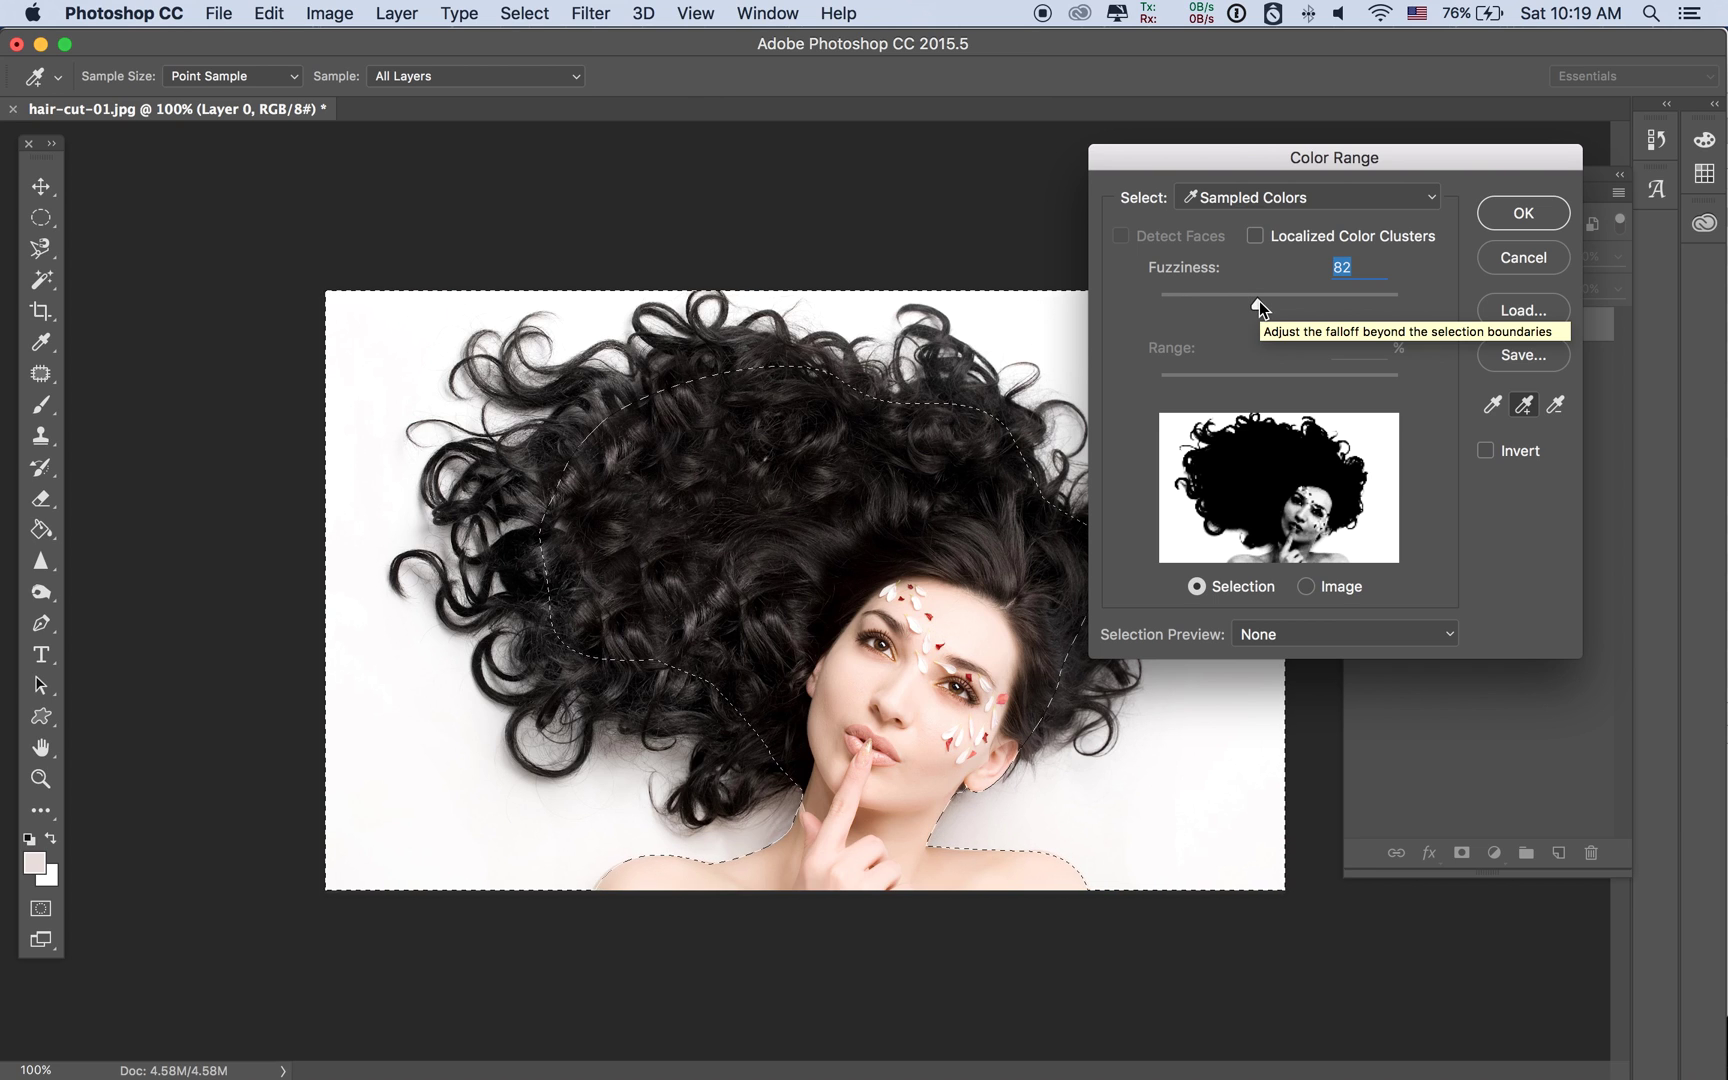
key(super+minus)
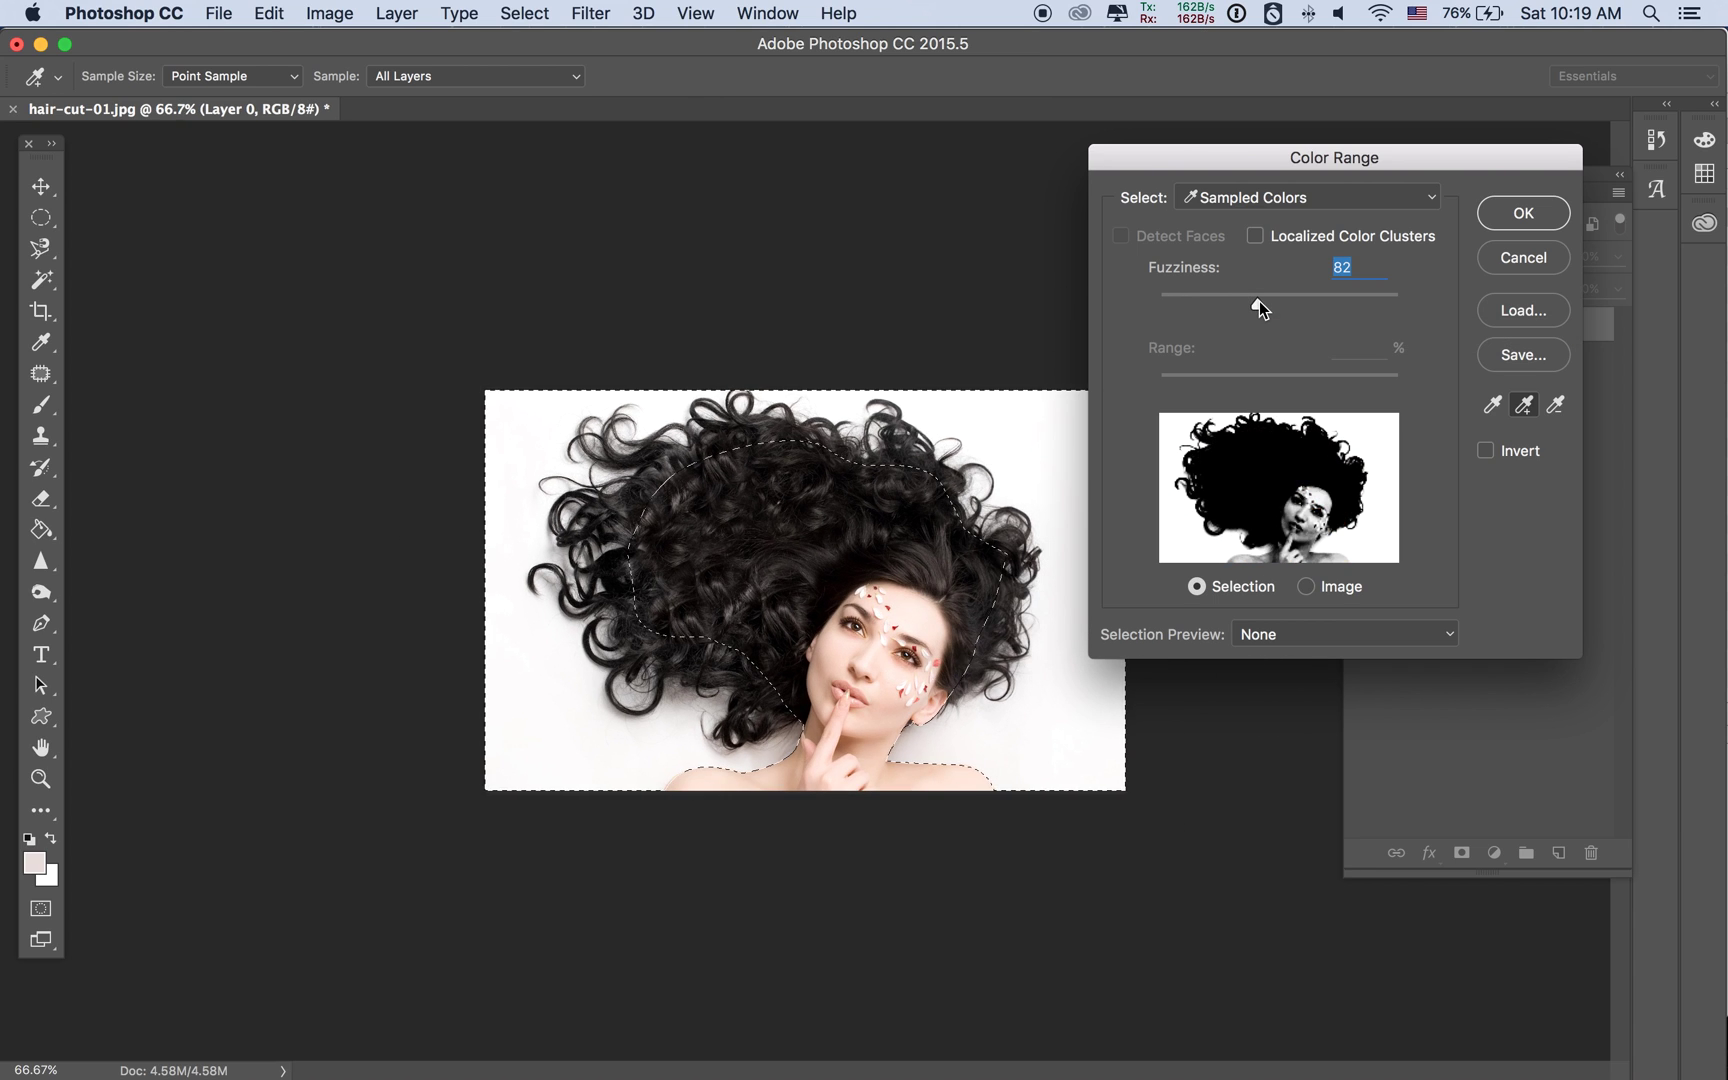
drag(1259, 302, 1229, 302)
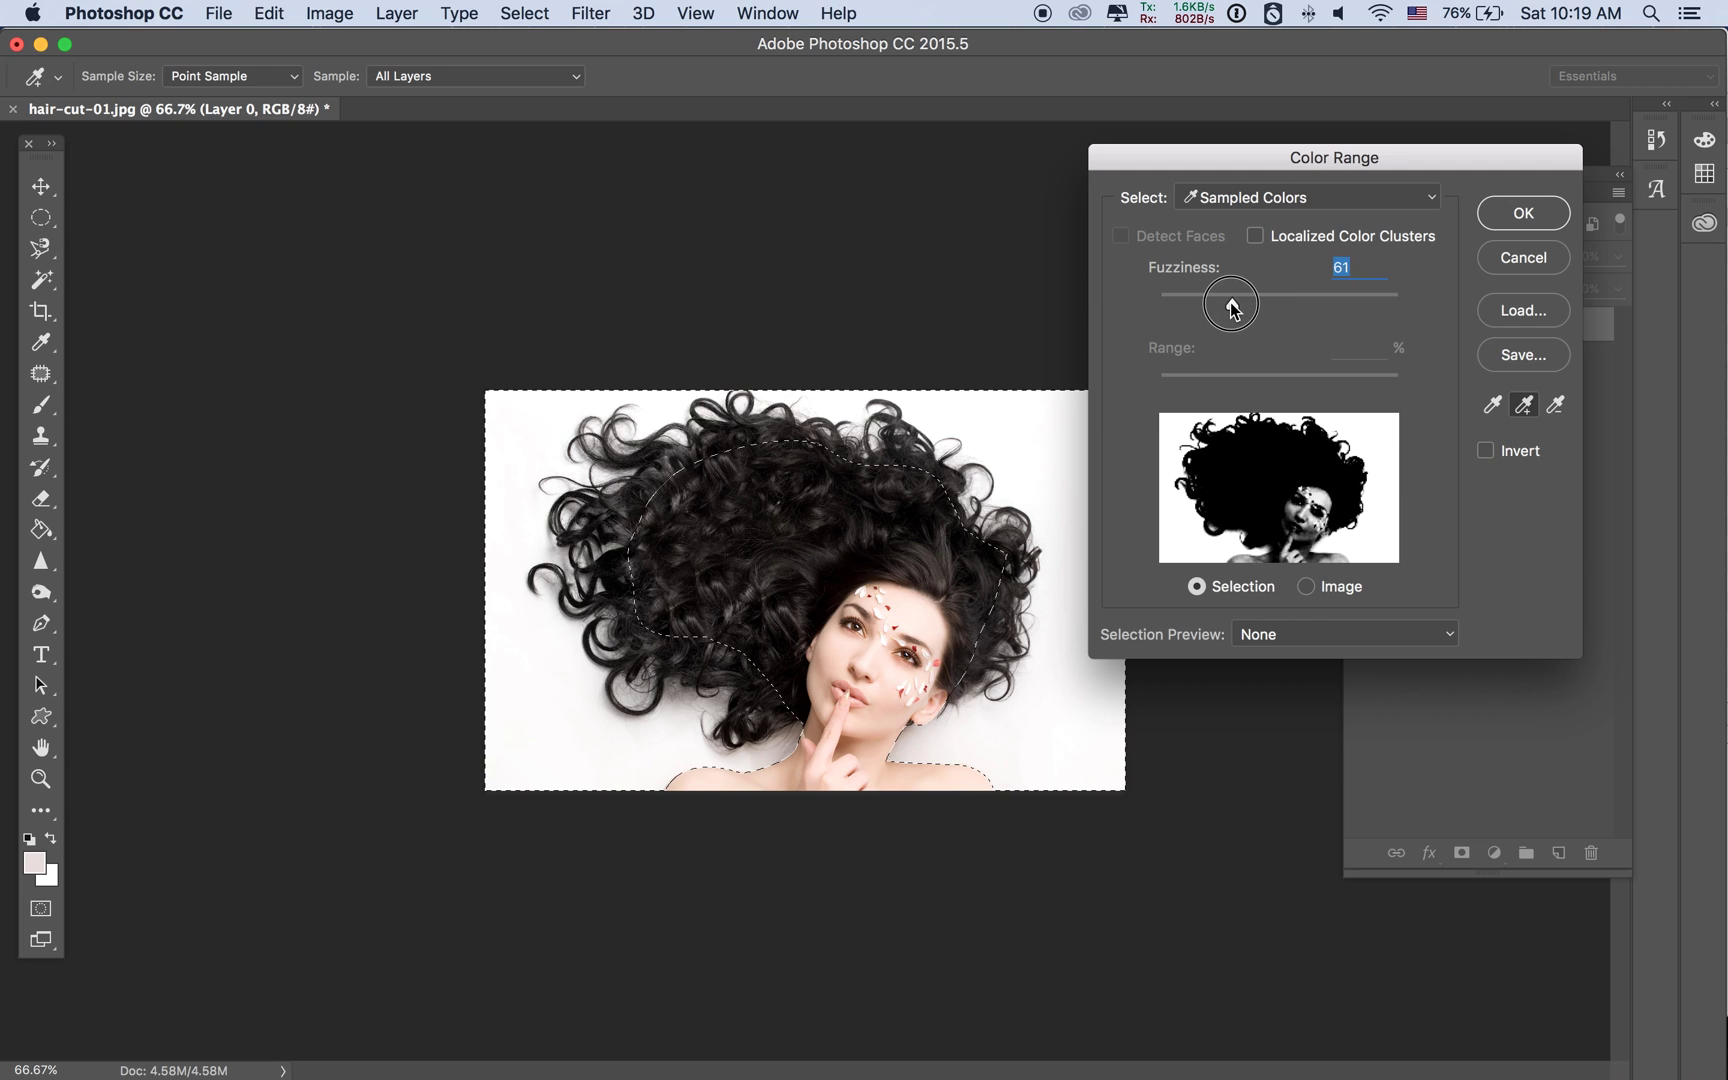
click(1229, 302)
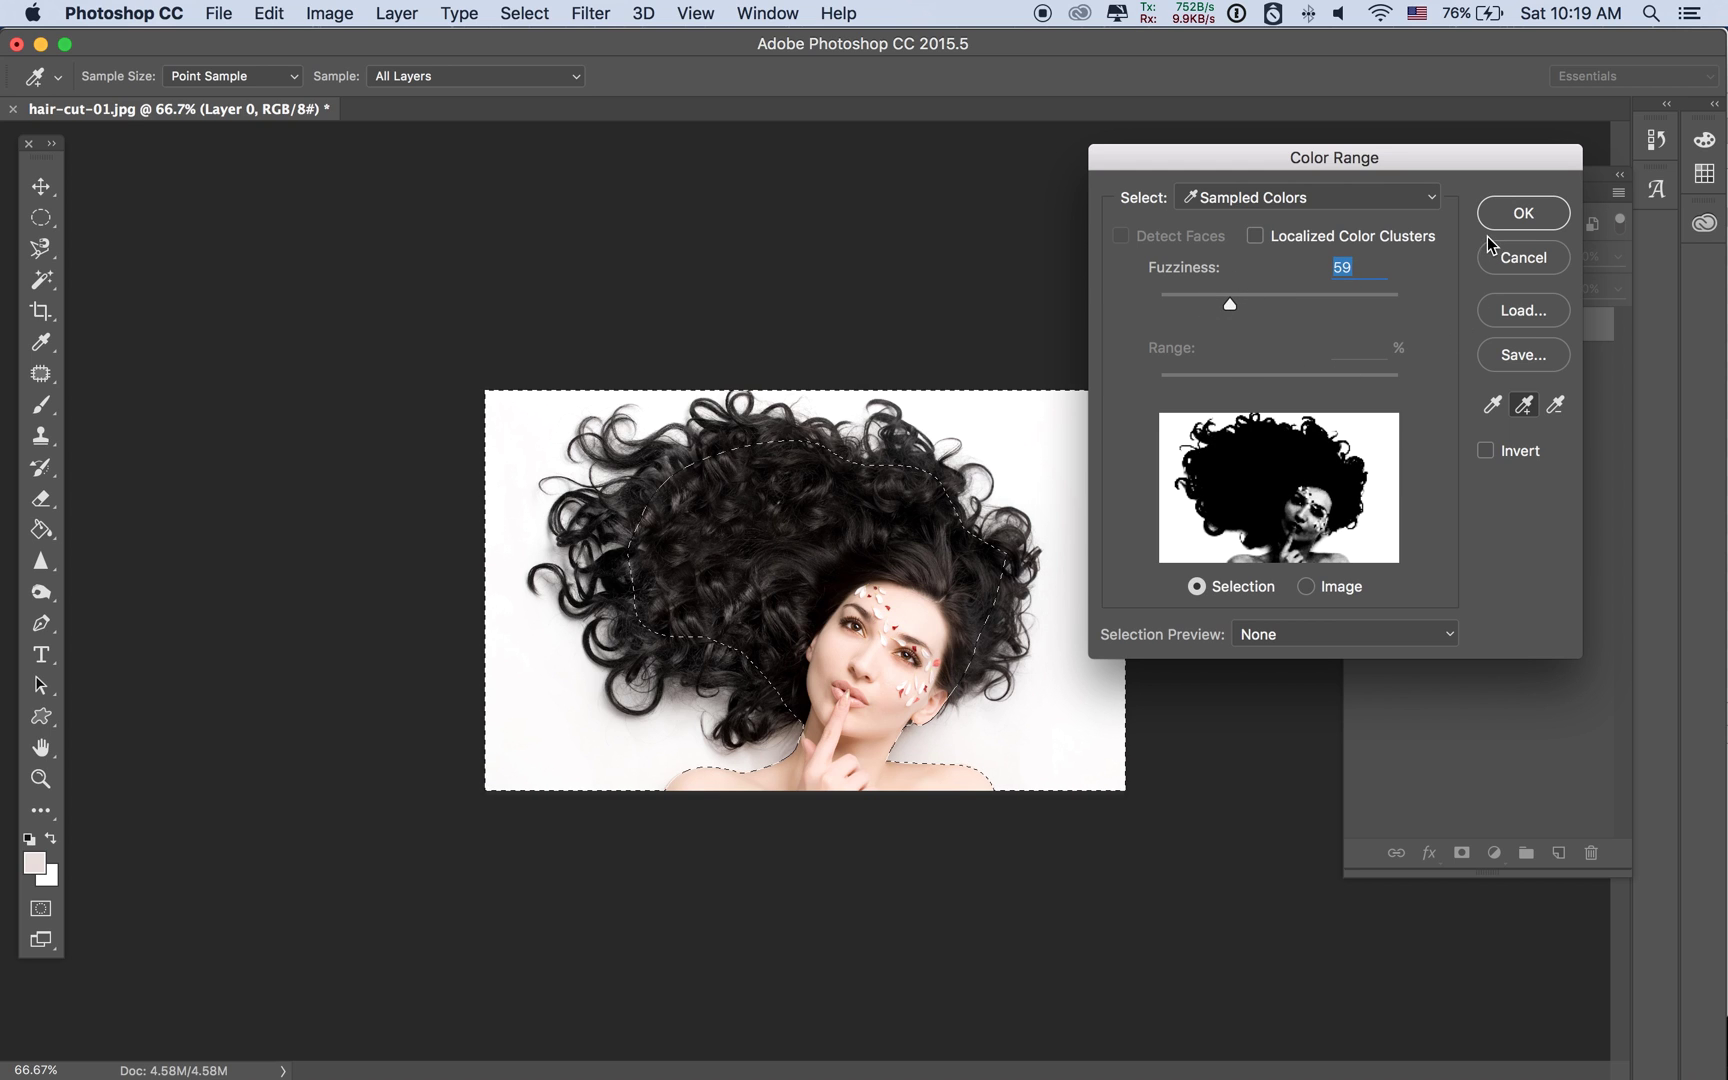
click(1518, 215)
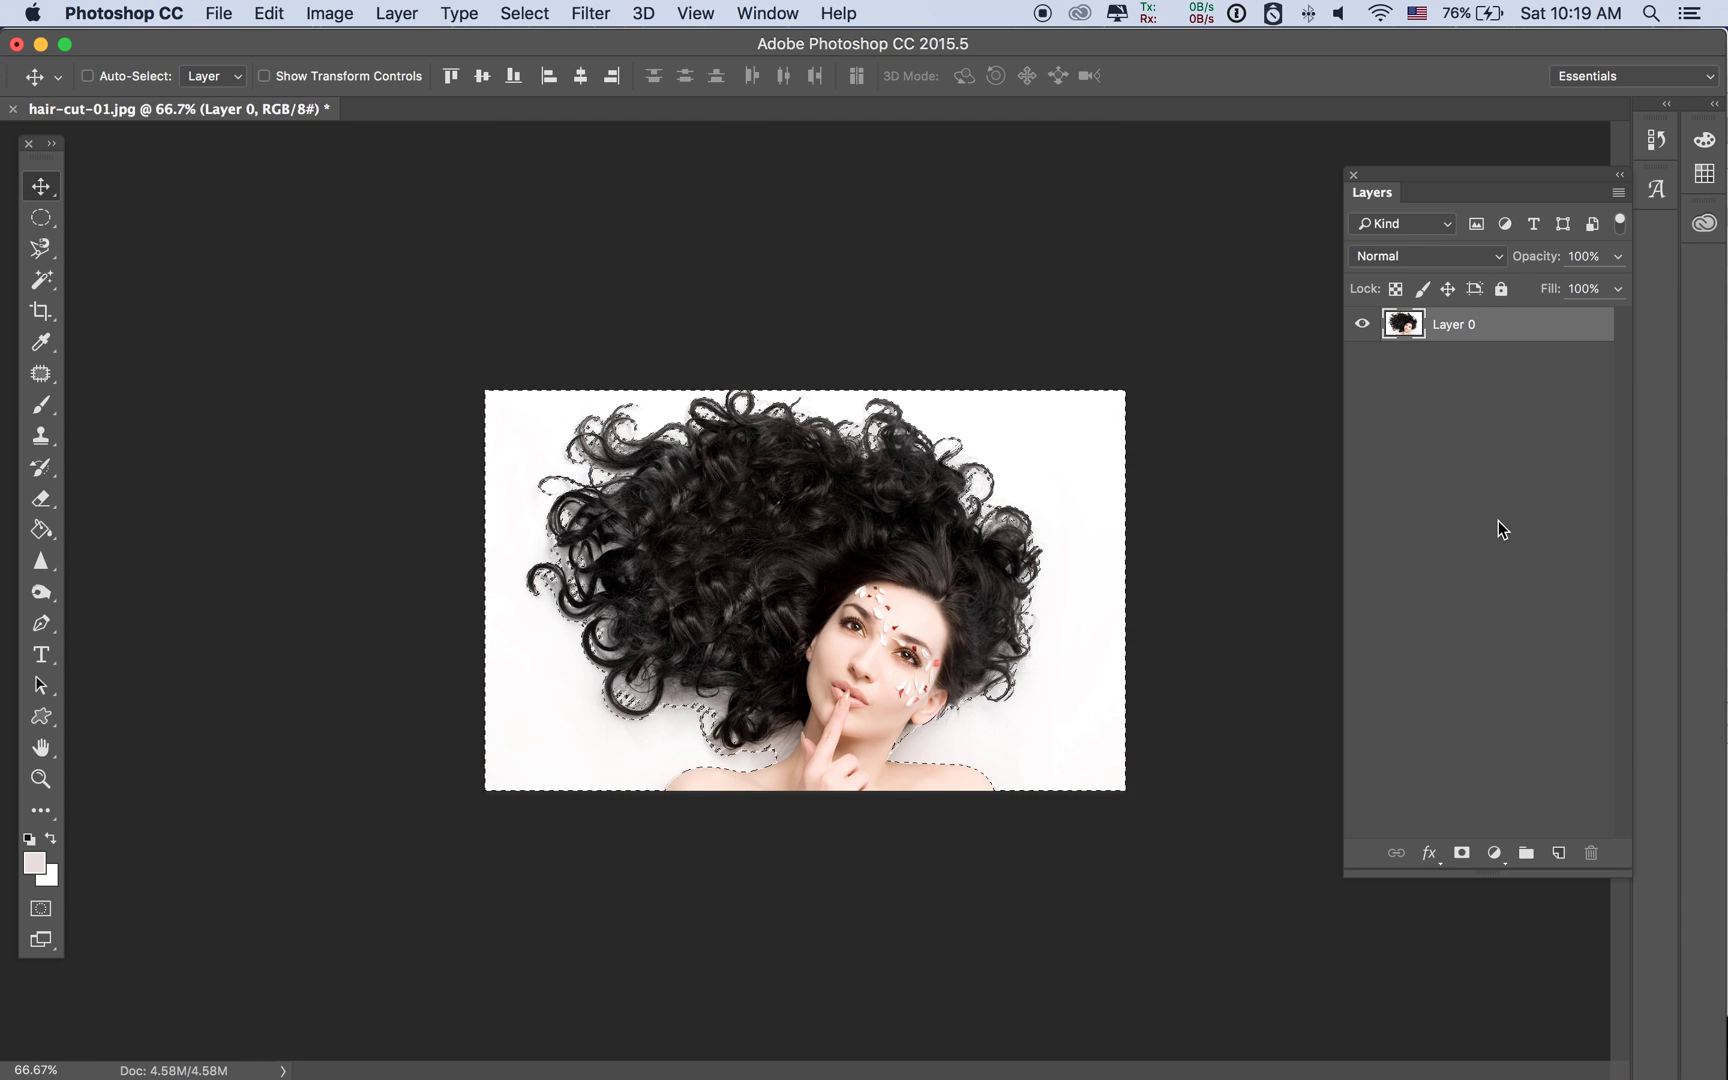
Delete the selected white background, deselect, and zoom to 200%.
key(Delete)
key(super+d)
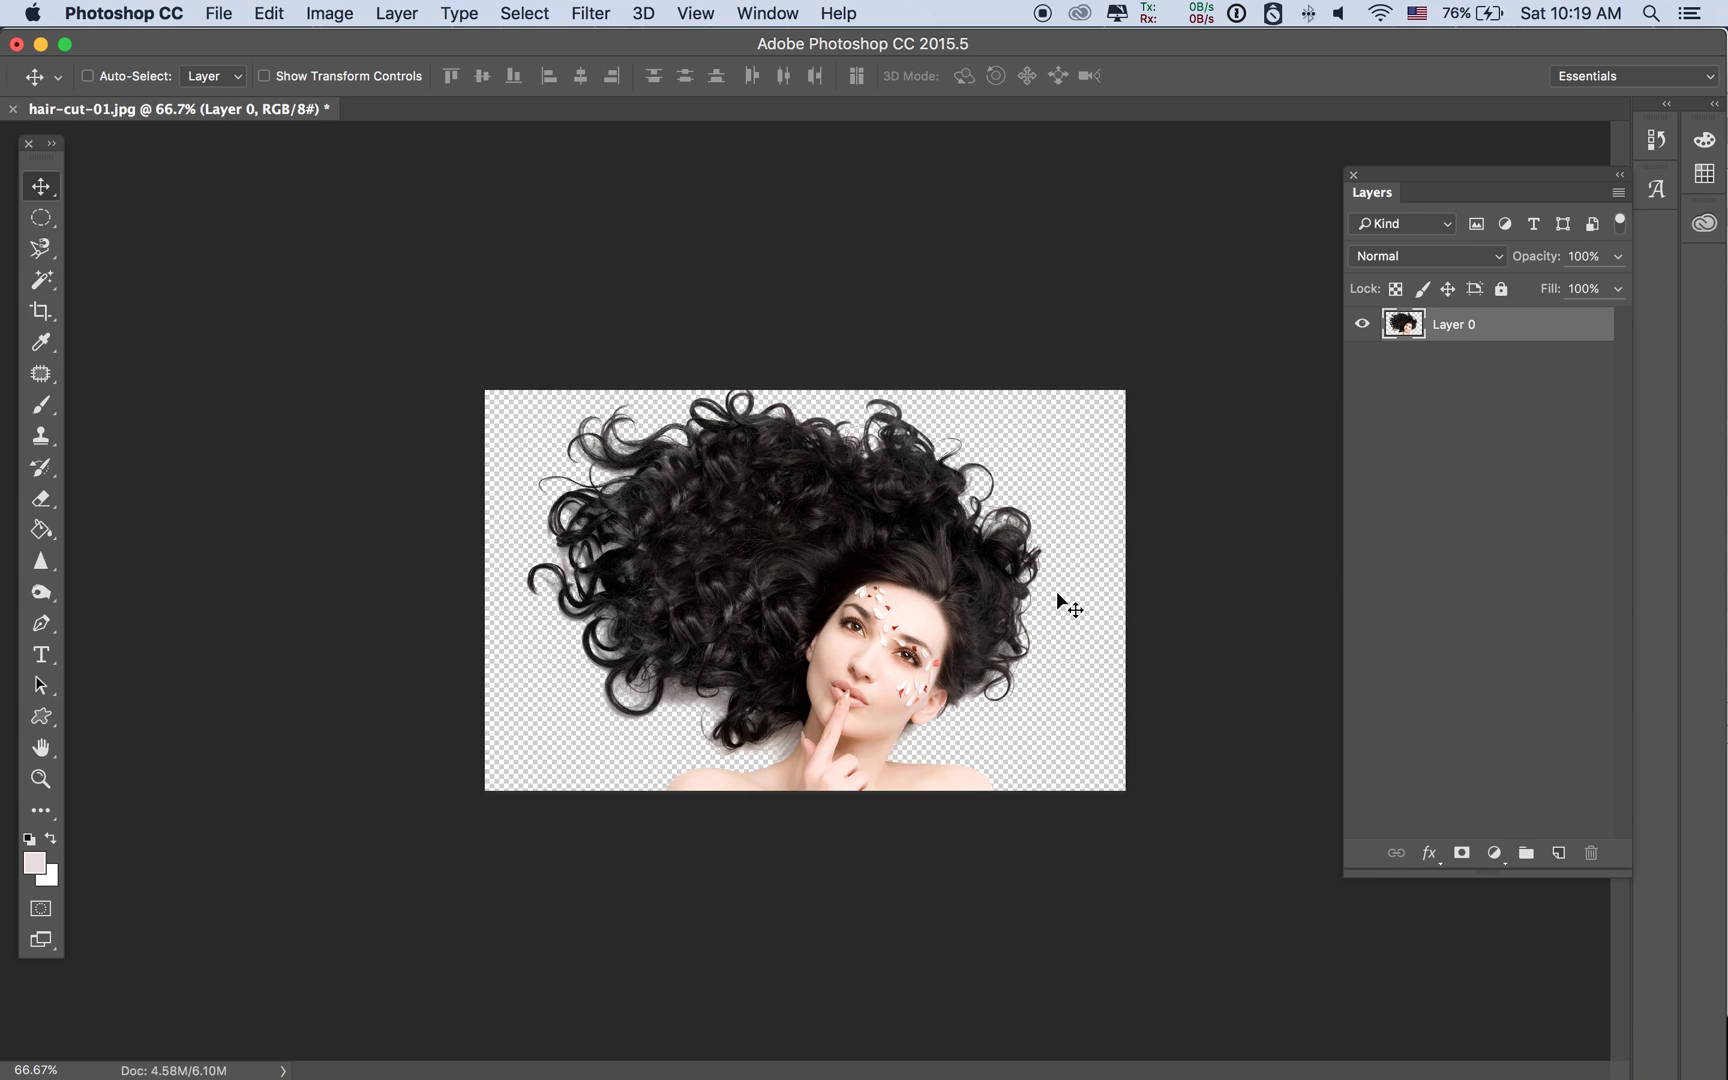
key(super+equal)
key(super+equal)
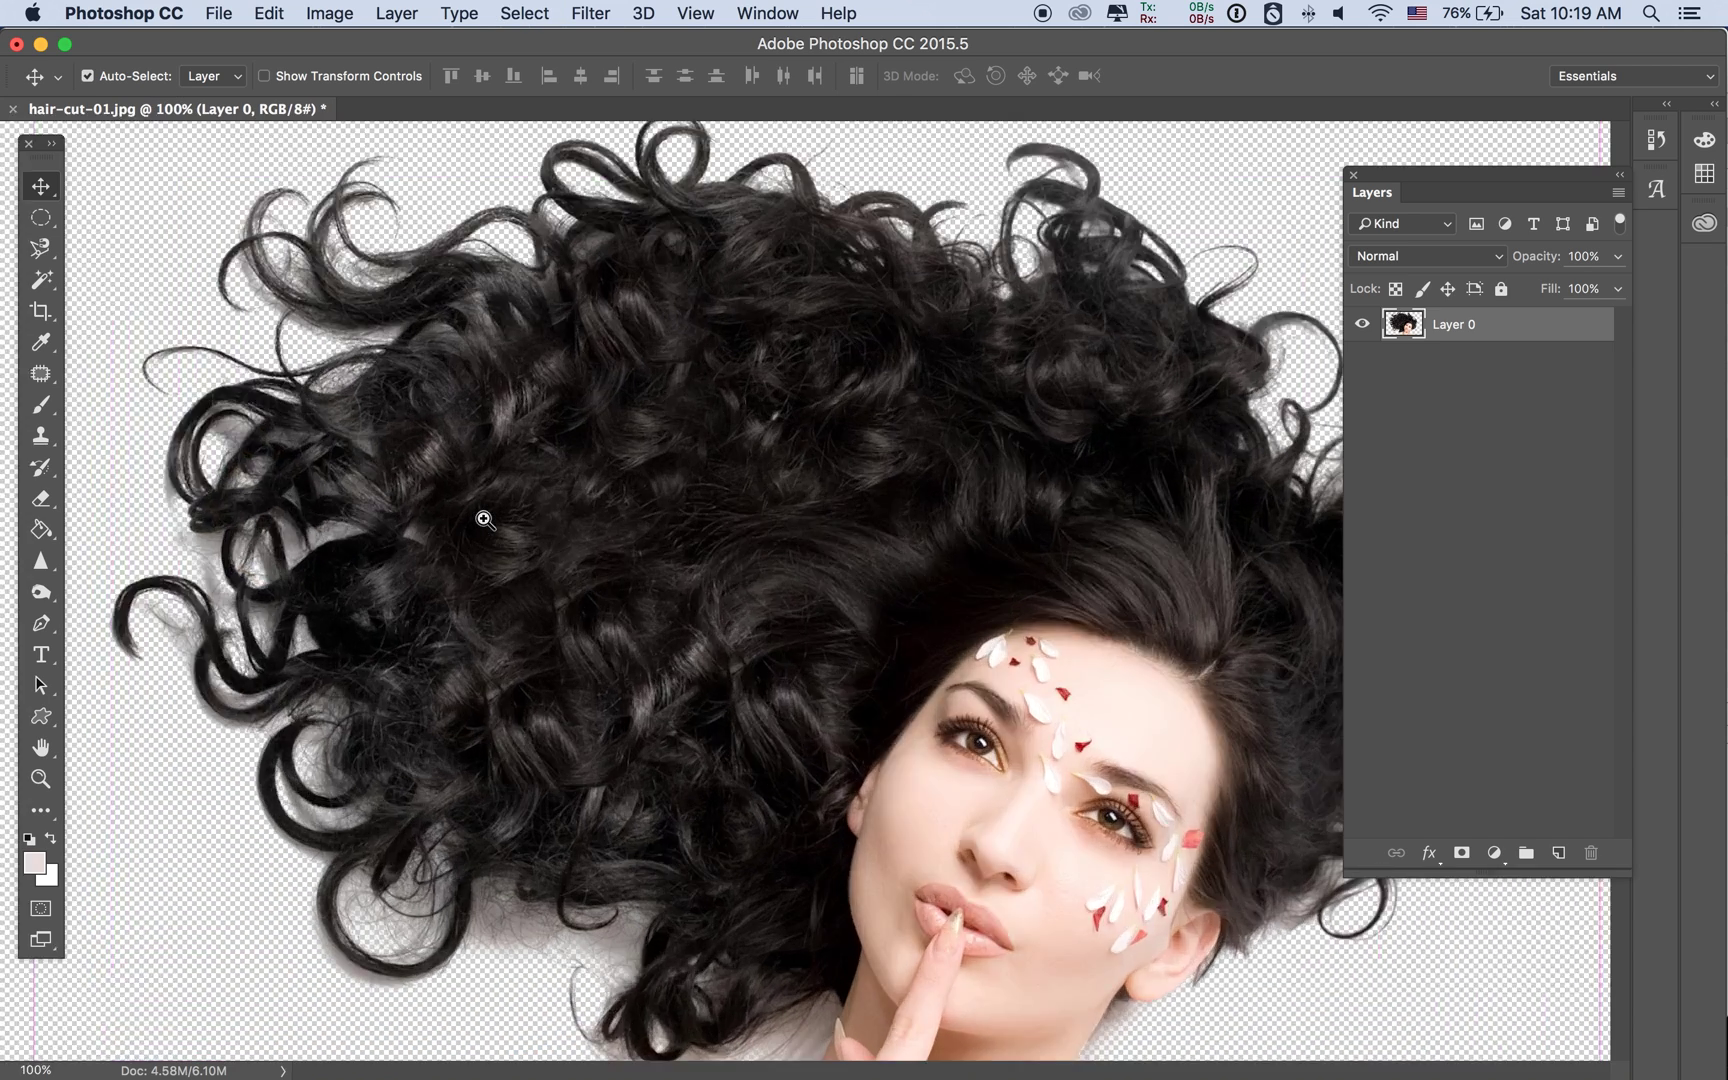
Pan around to inspect the cut-out hair edges, then add a new empty Layer 1.
scroll(496, 467, up, 5)
drag(922, 457, 734, 472)
scroll(734, 465, right, 5)
scroll(734, 465, down, 2)
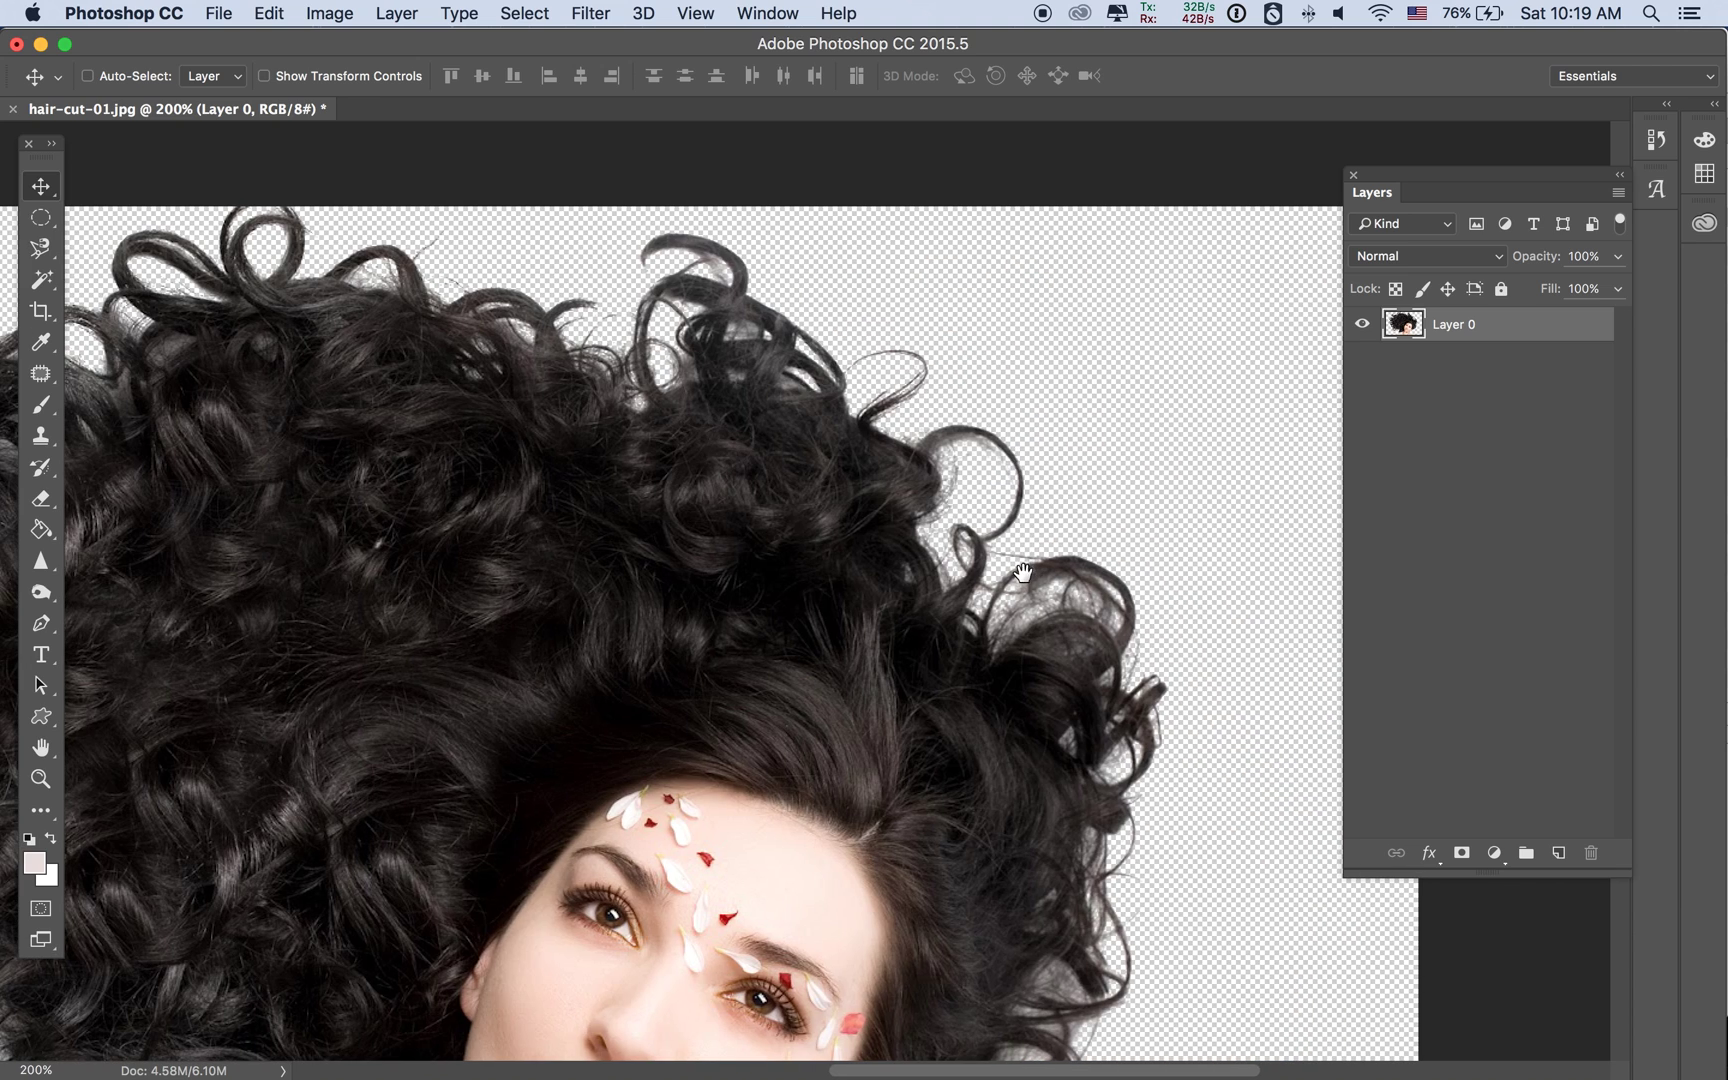
scroll(1022, 572, down, 5)
scroll(1130, 612, down, 3)
scroll(1118, 592, down, 3)
scroll(1118, 592, left, 2)
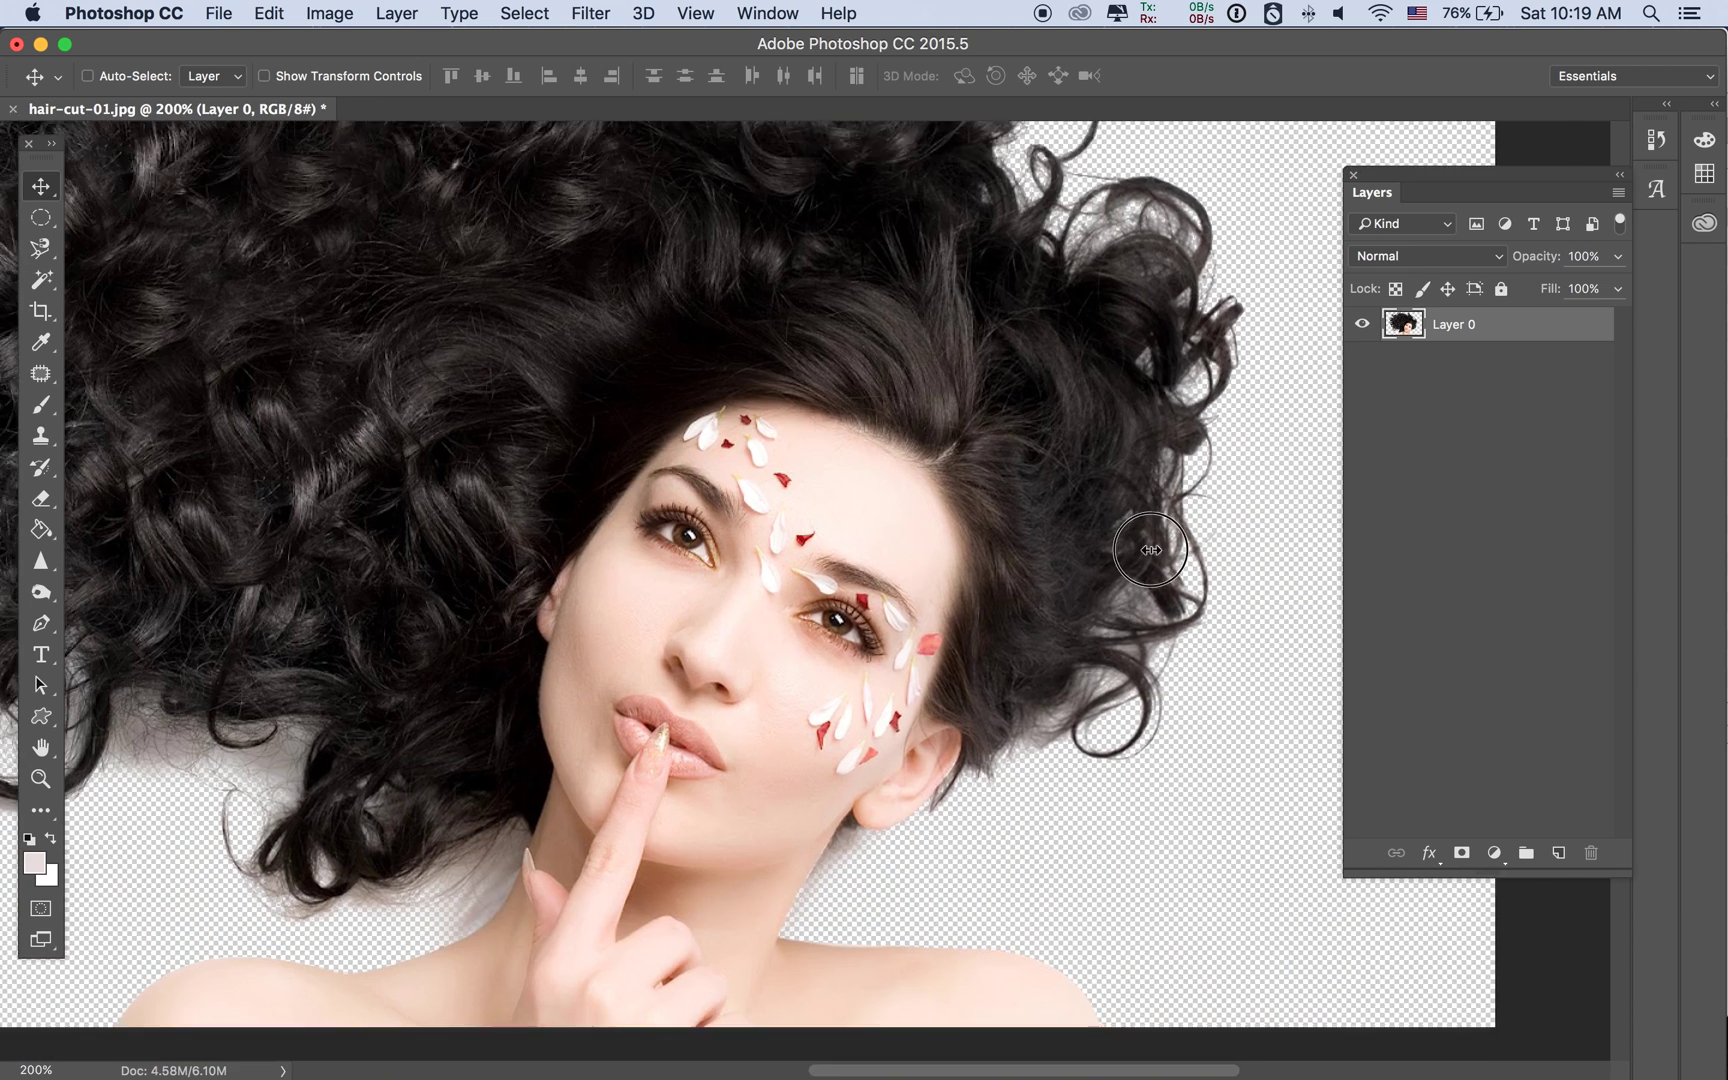
scroll(1118, 592, down, 4)
scroll(1118, 592, down, 2)
scroll(1118, 592, left, 3)
click(1556, 855)
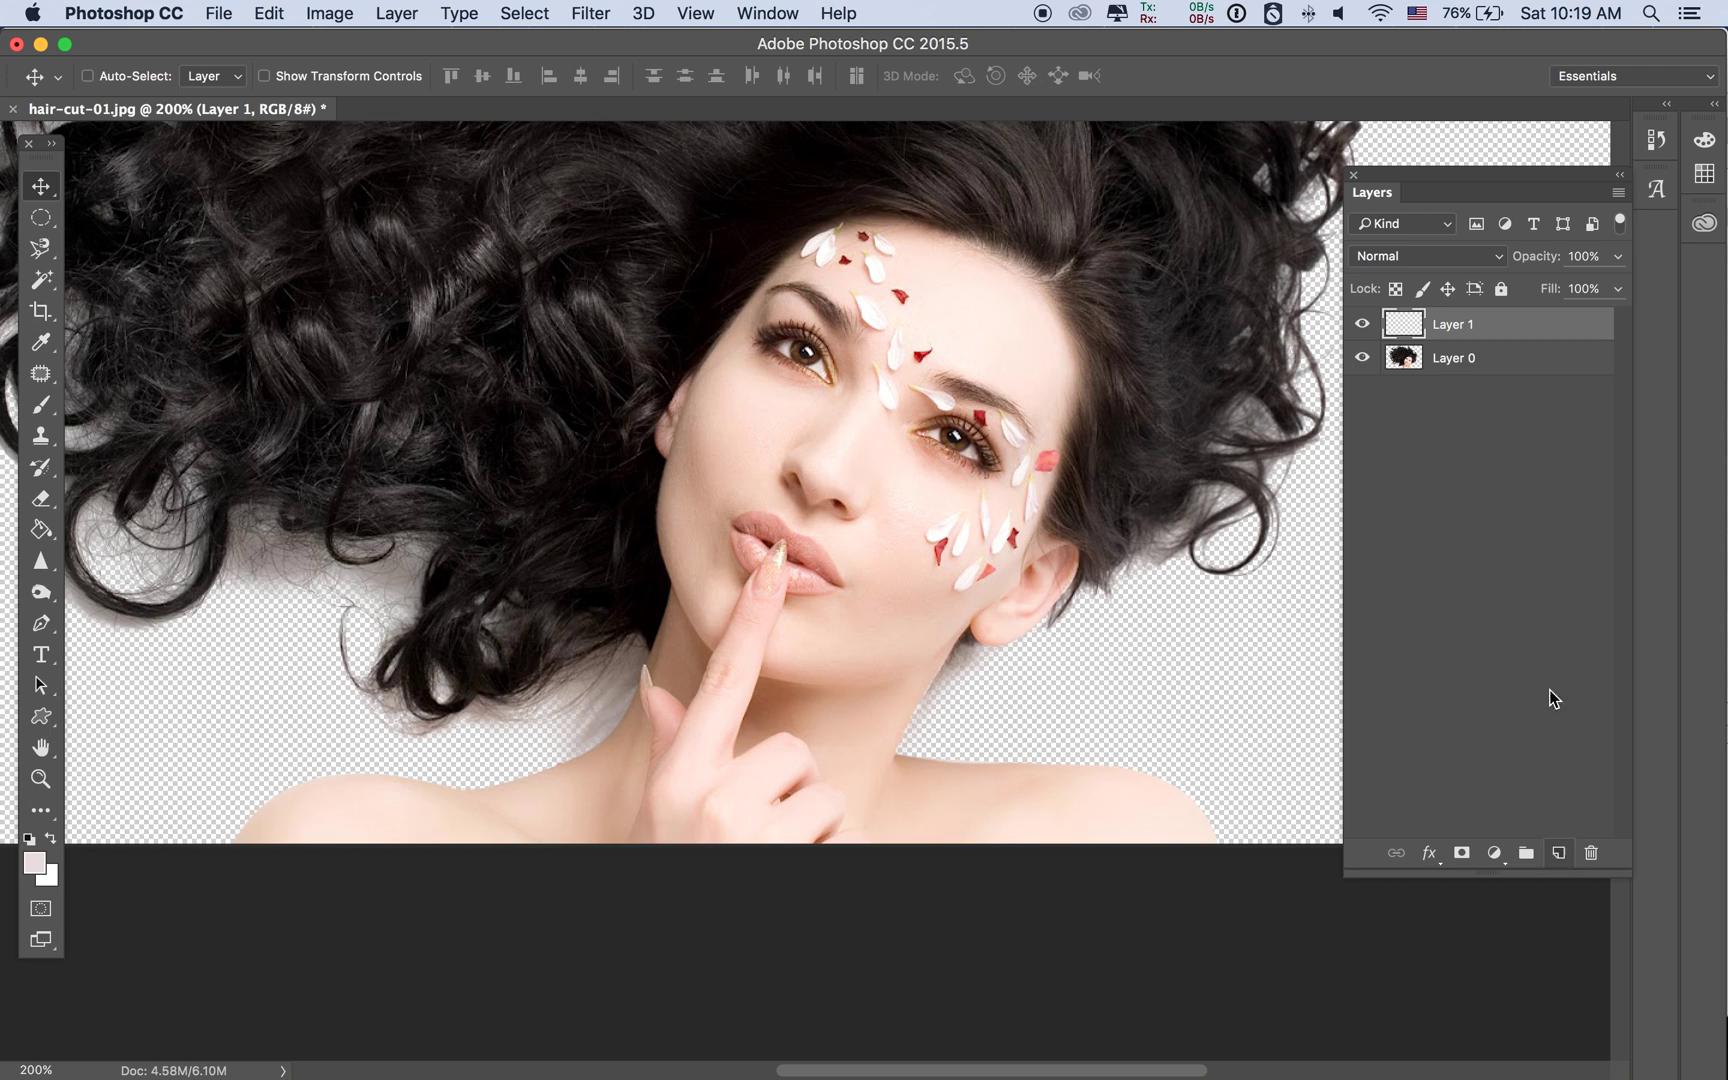
Fill Layer 1 with pale pink, move it below Layer 0, and view the image at 100%.
key(i)
key(v)
key(super+BackSpace)
key(alt+BackSpace)
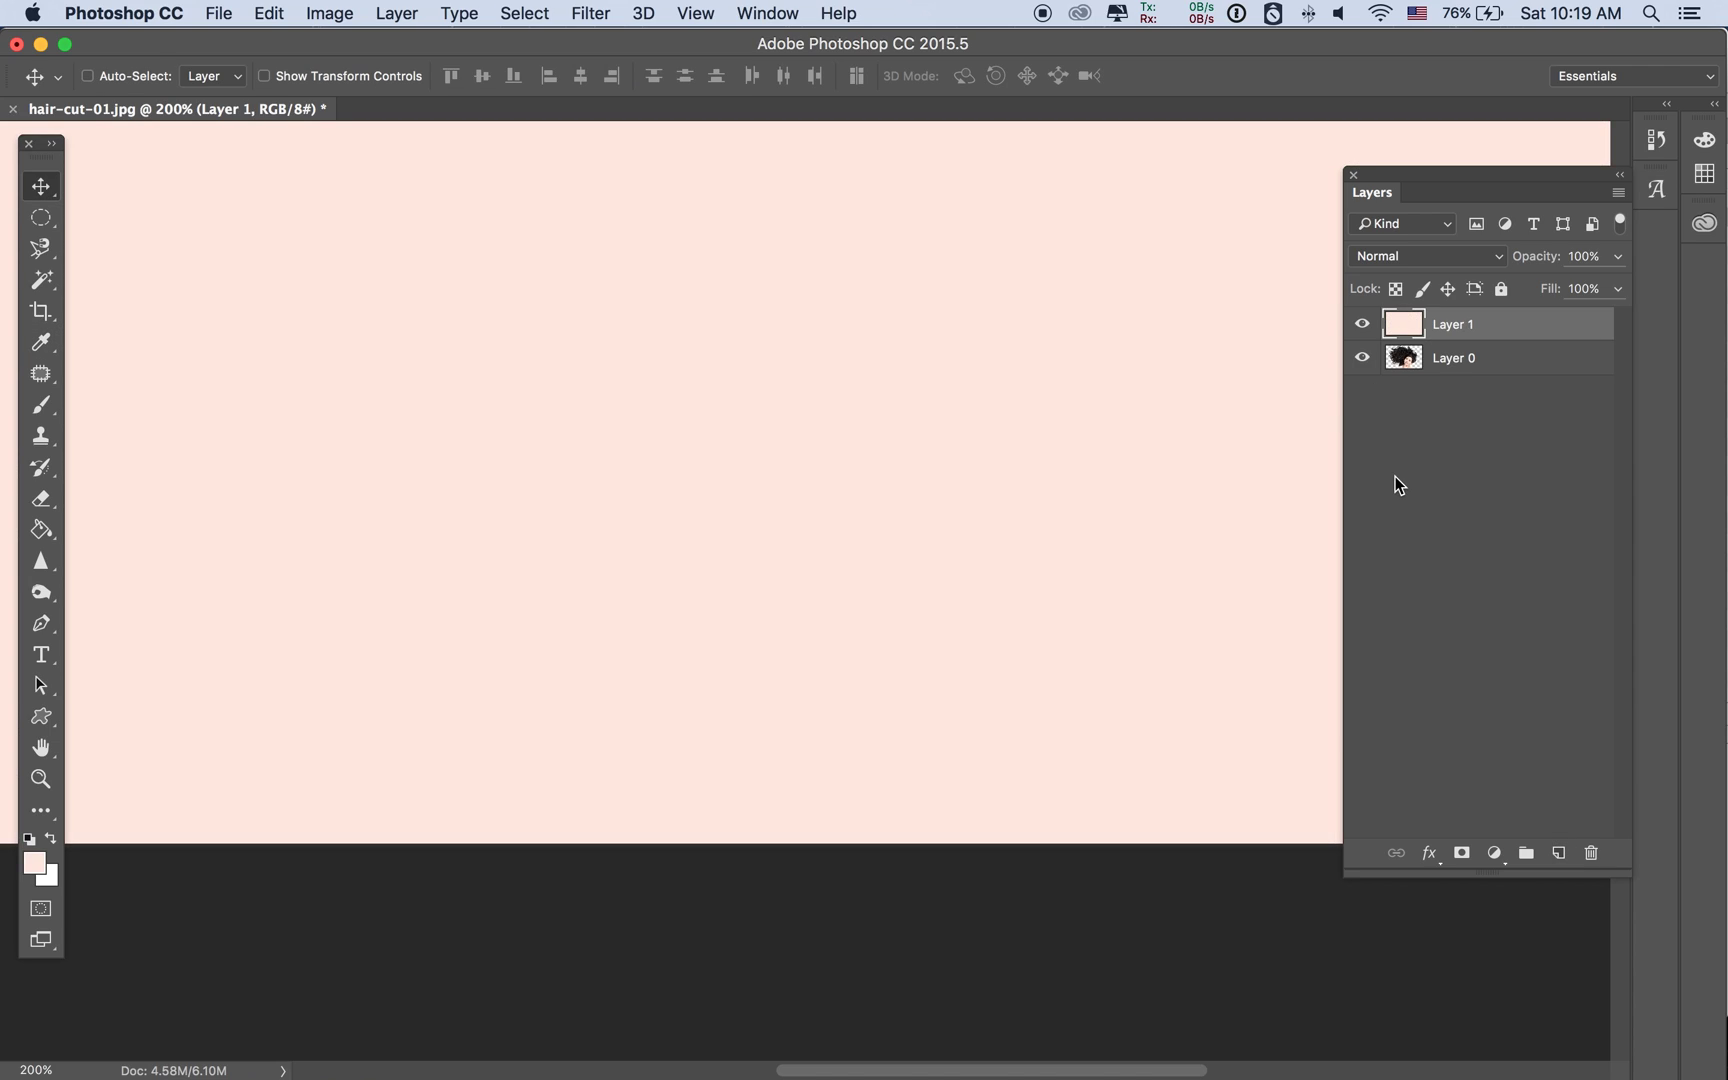
key(super+minus)
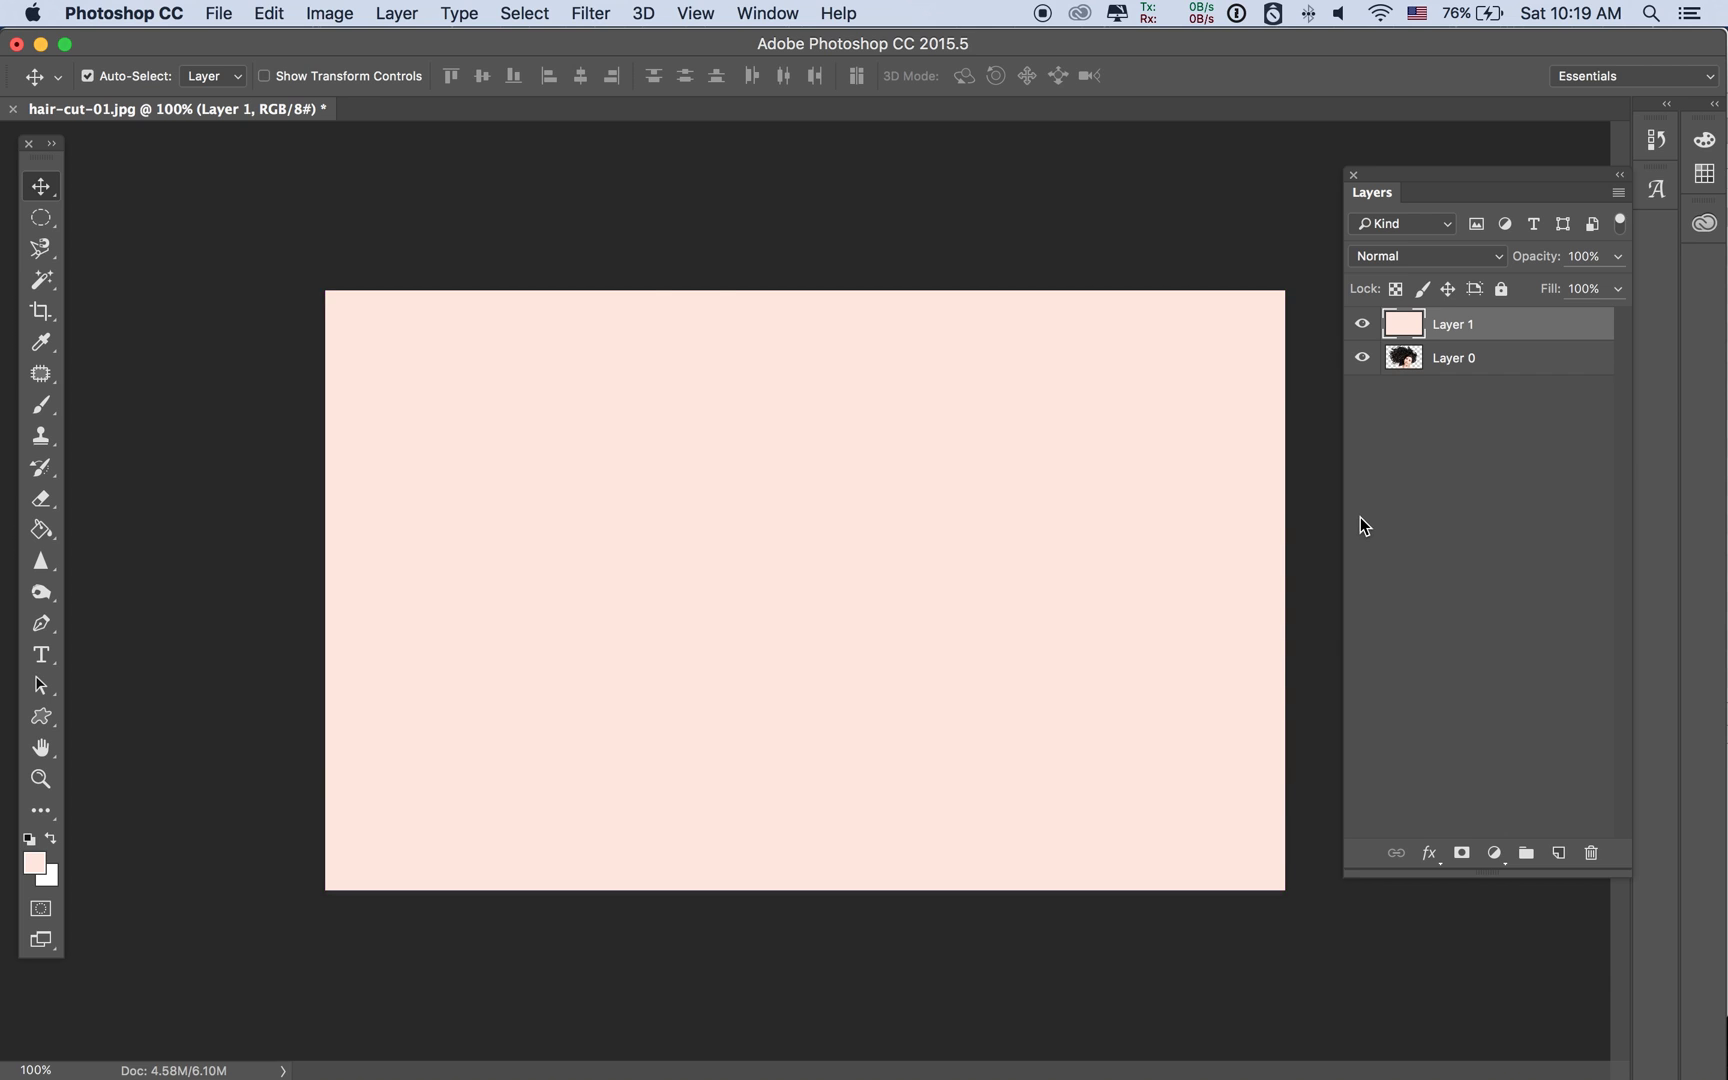
key(super+bracketleft)
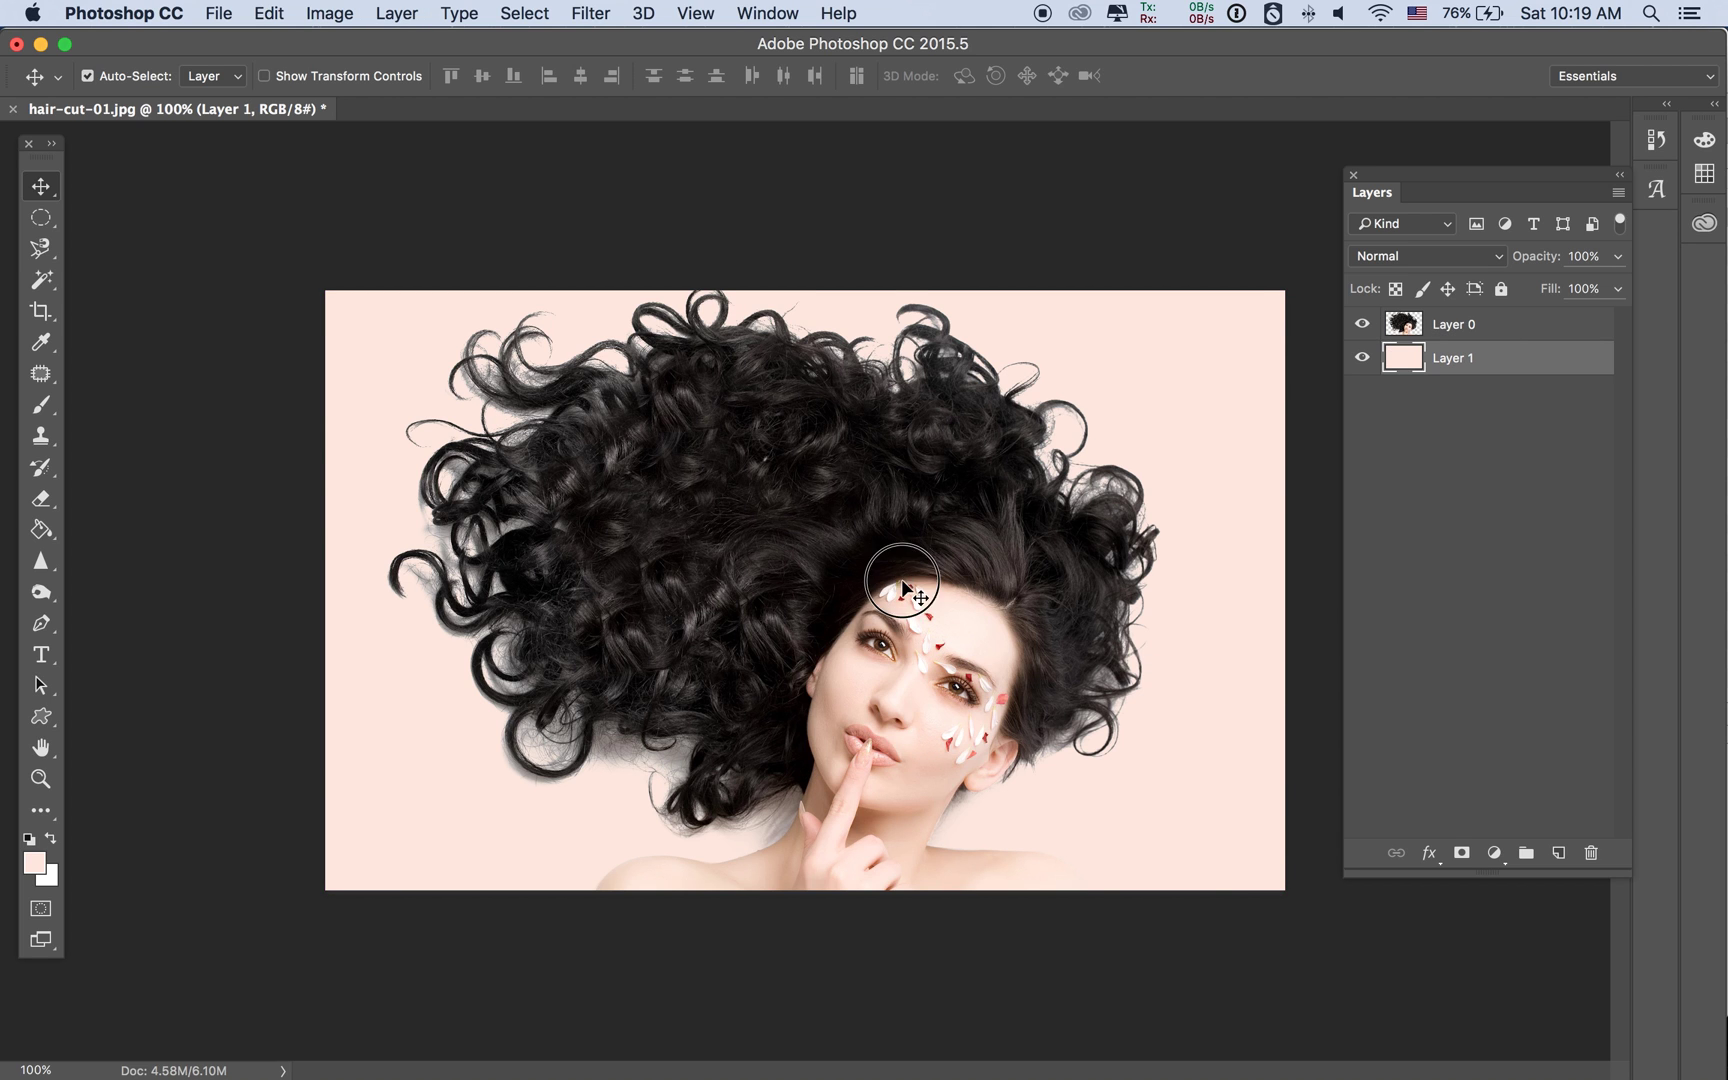
alt+click(902, 581)
click(902, 581)
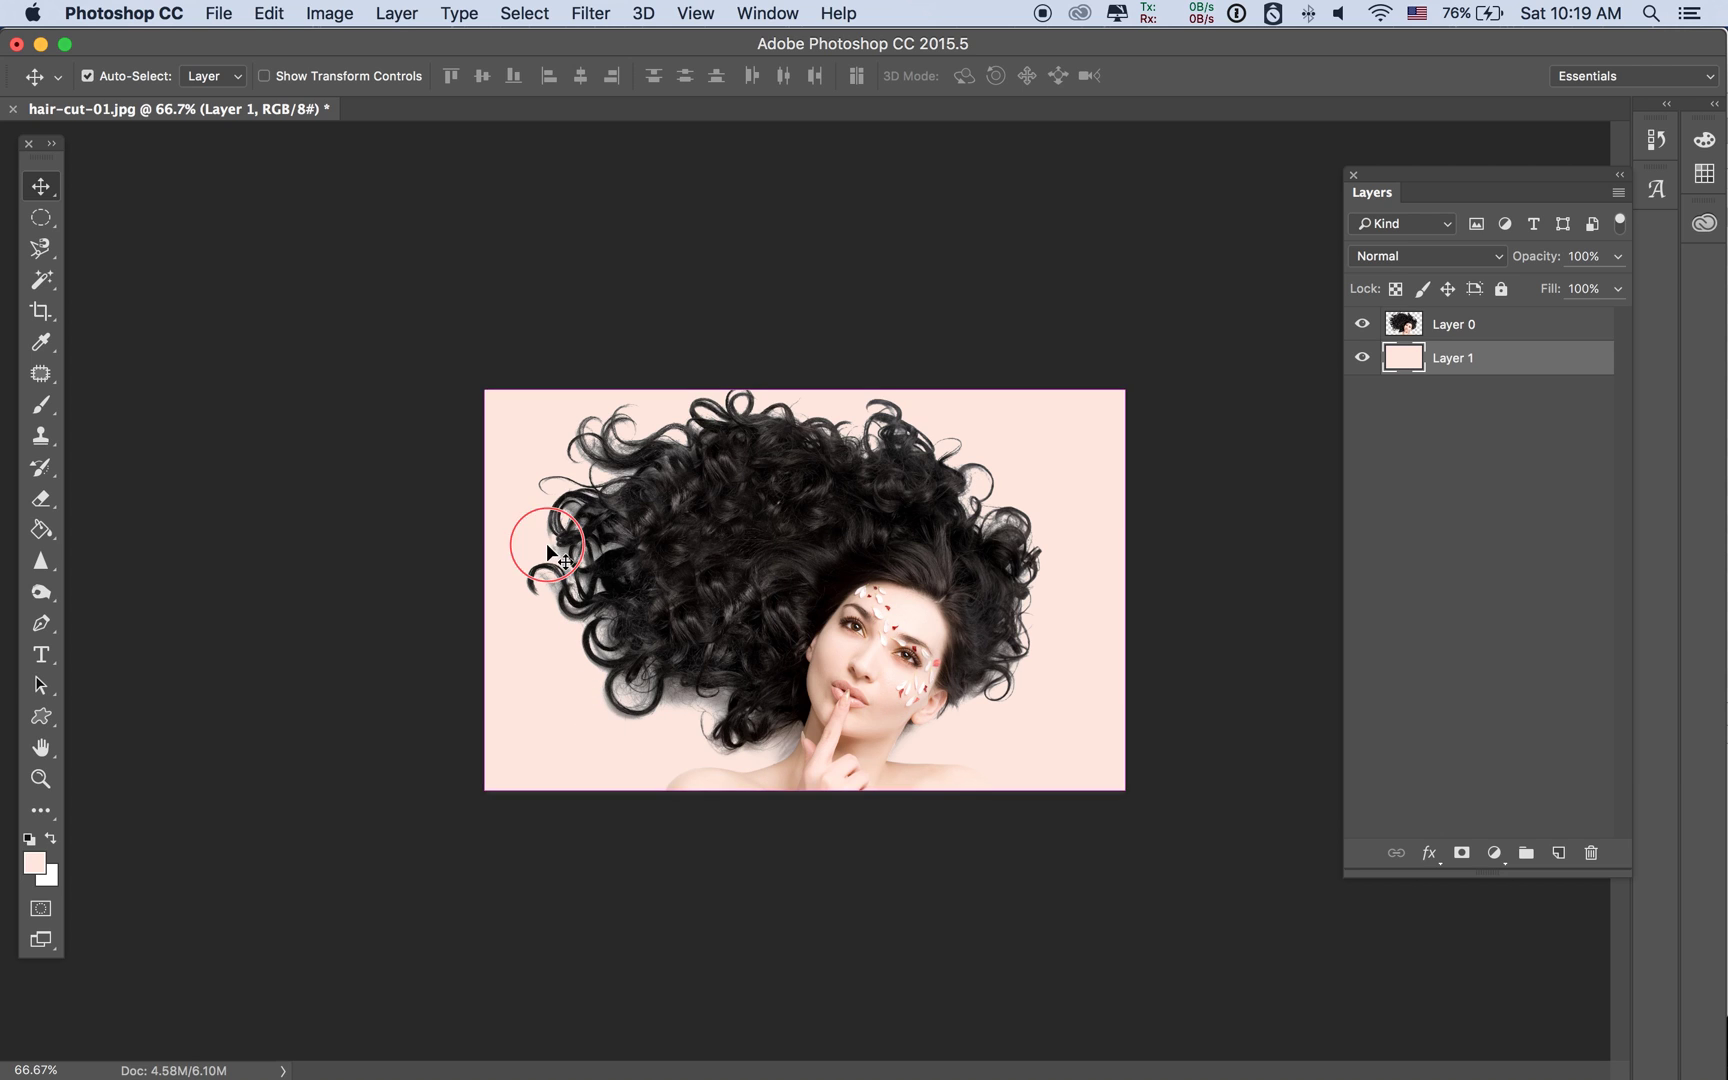
key(super+plus)
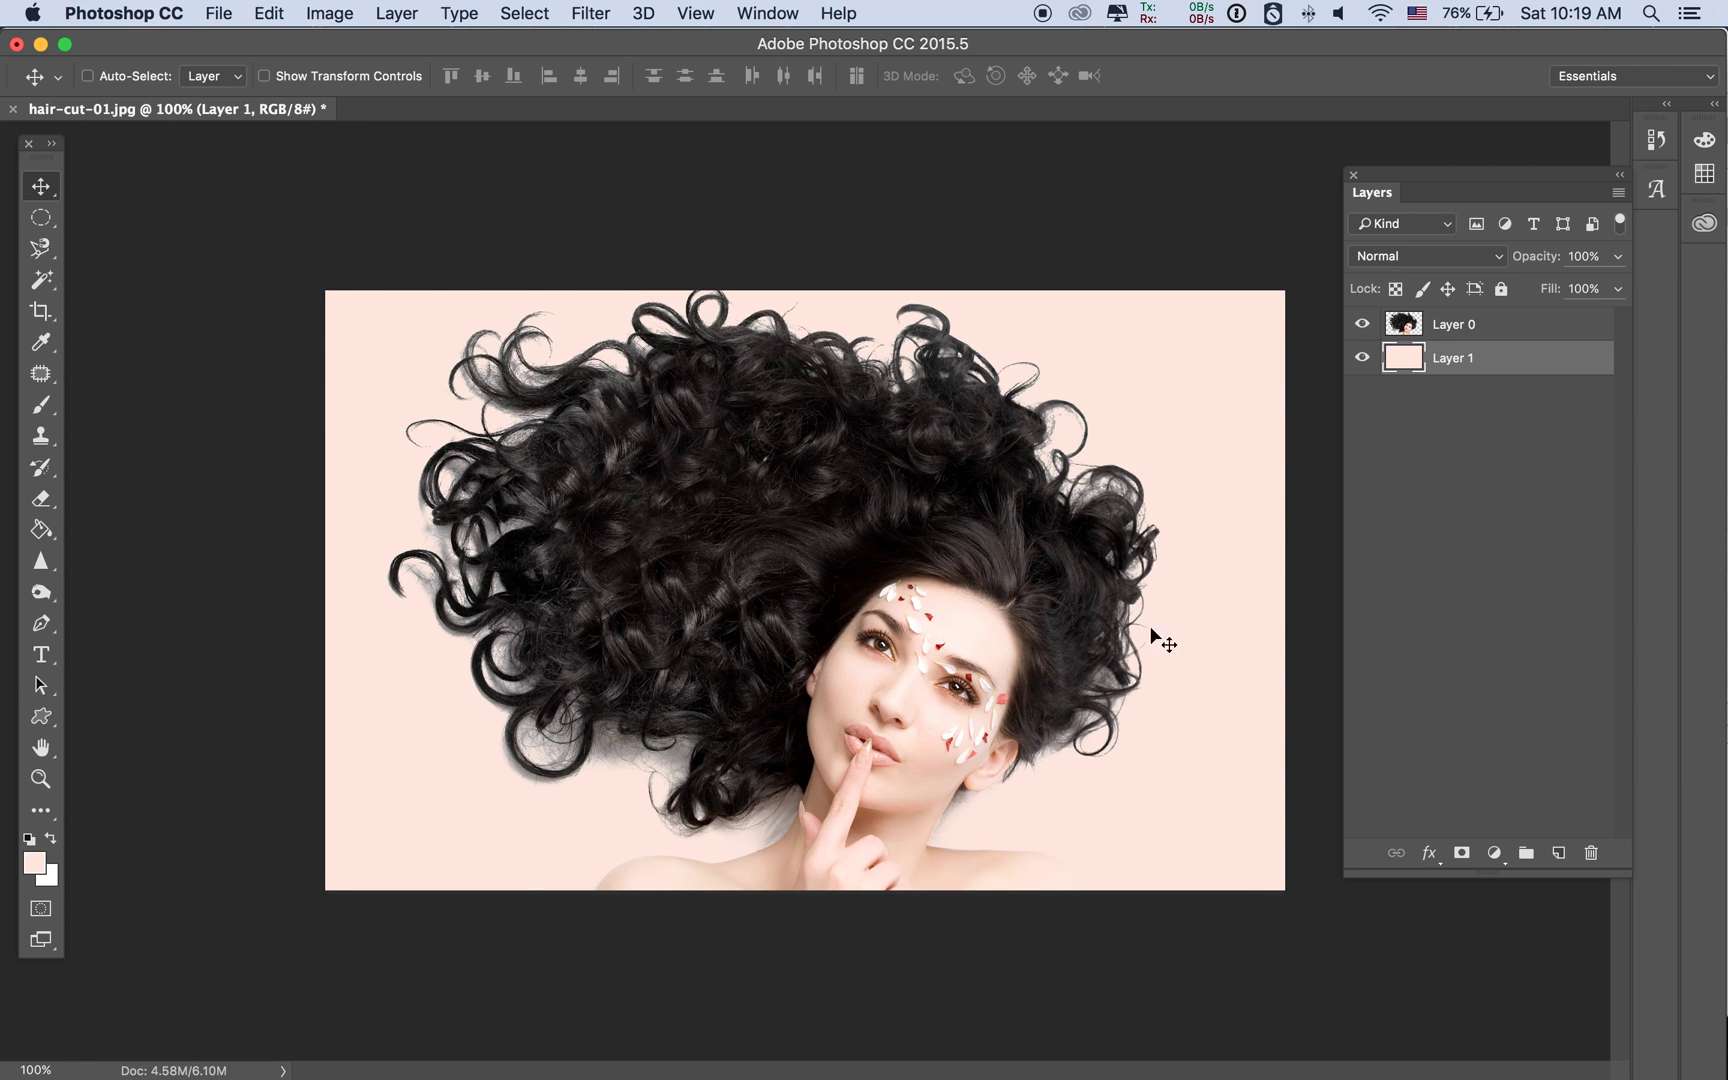